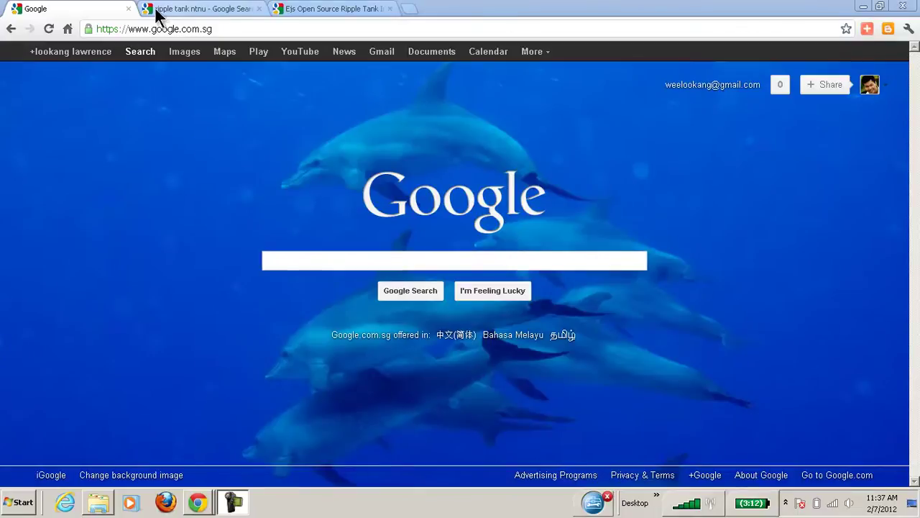
- Search Google for 'ripple tank NTNU'
left_click(299, 260)
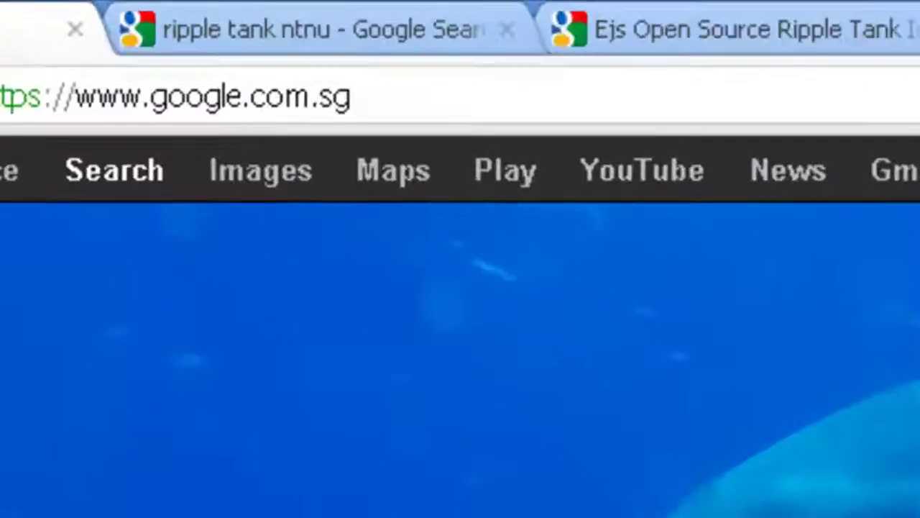
type("ripp")
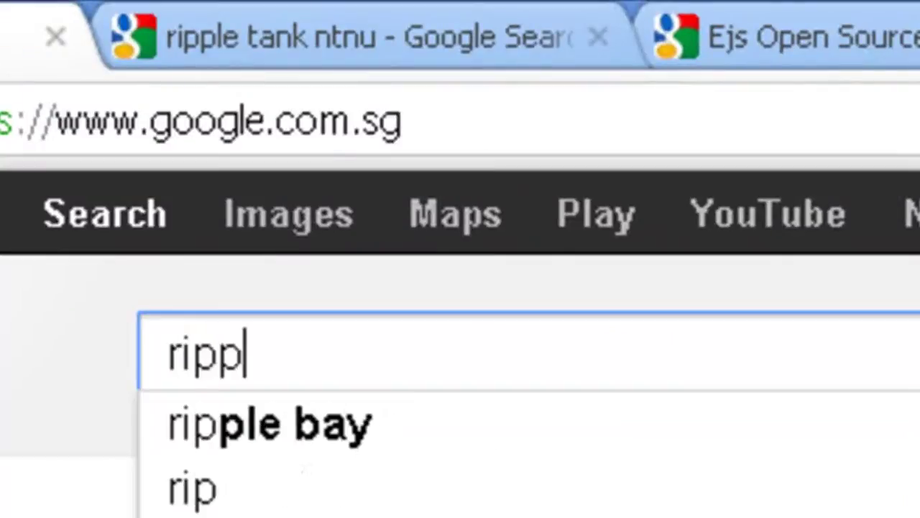
type("le tank")
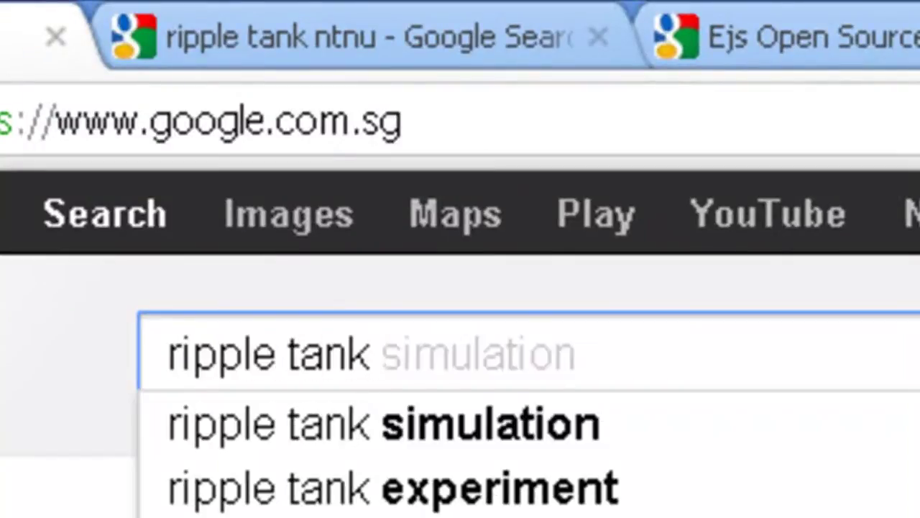
type(" NTNU")
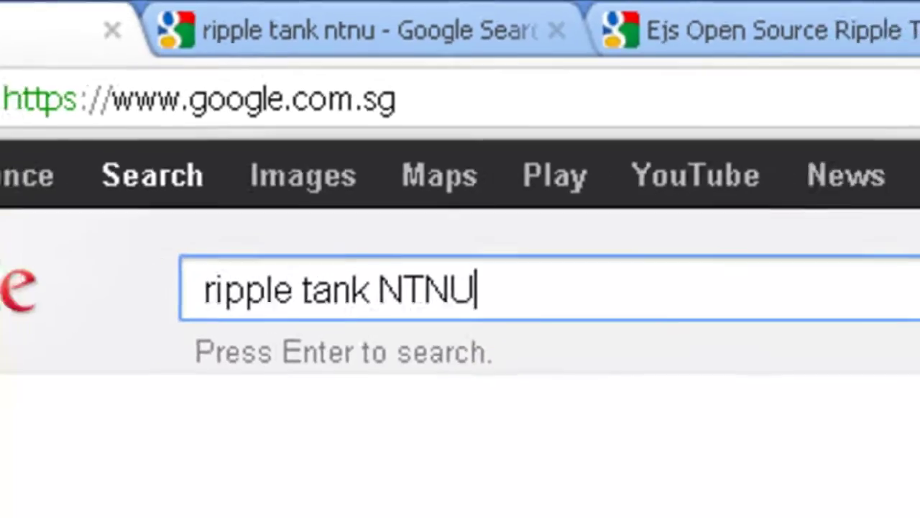
key("Return")
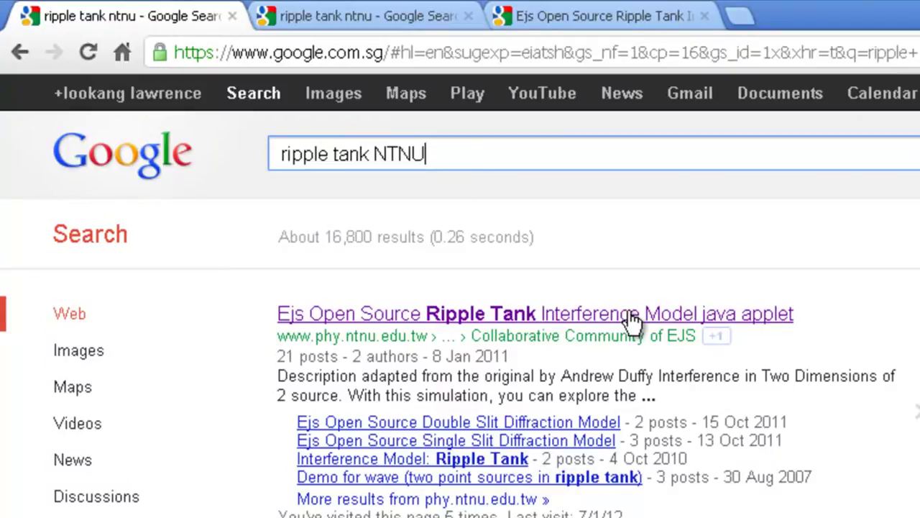
- Open the Ejs Ripple Tank Interference Model result in a new tab
left_click(373, 17)
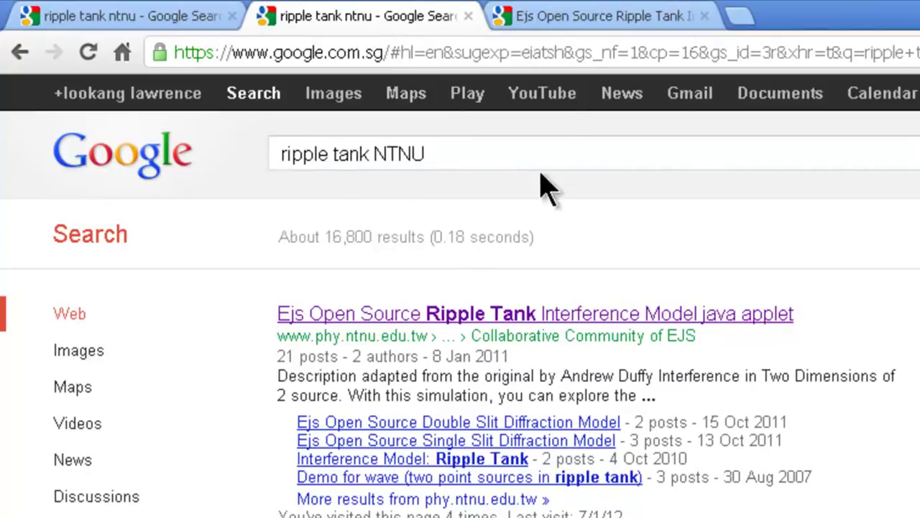
right_click(604, 307)
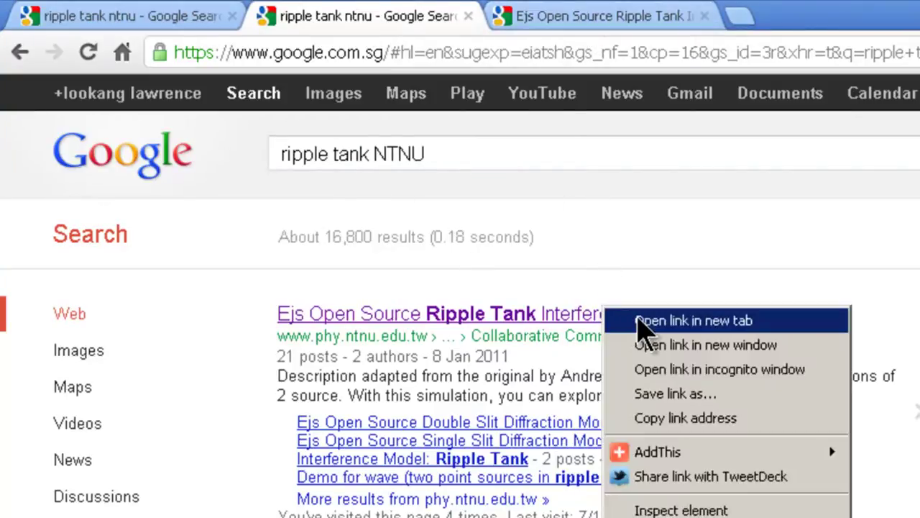
left_click(620, 17)
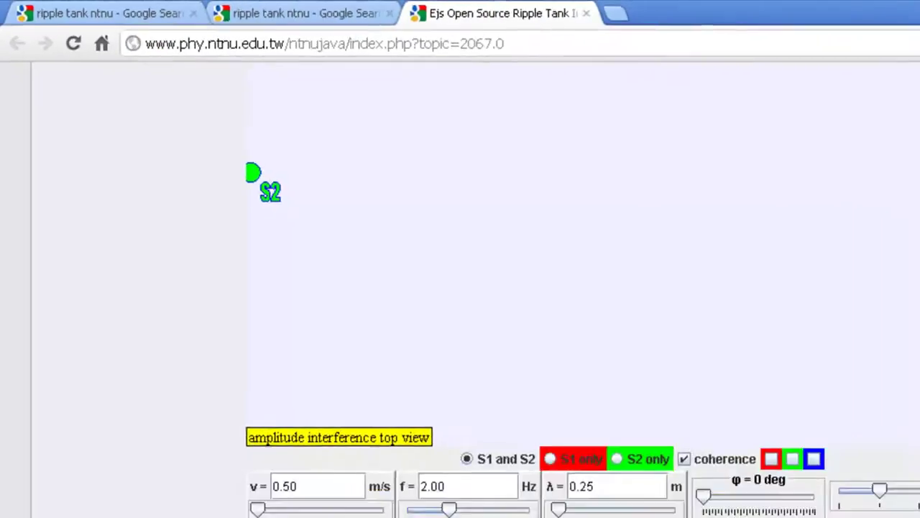
- Highlight the 'Download EJS jar file' line and scroll through the forum post
left_click_drag(915, 144, 916, 88)
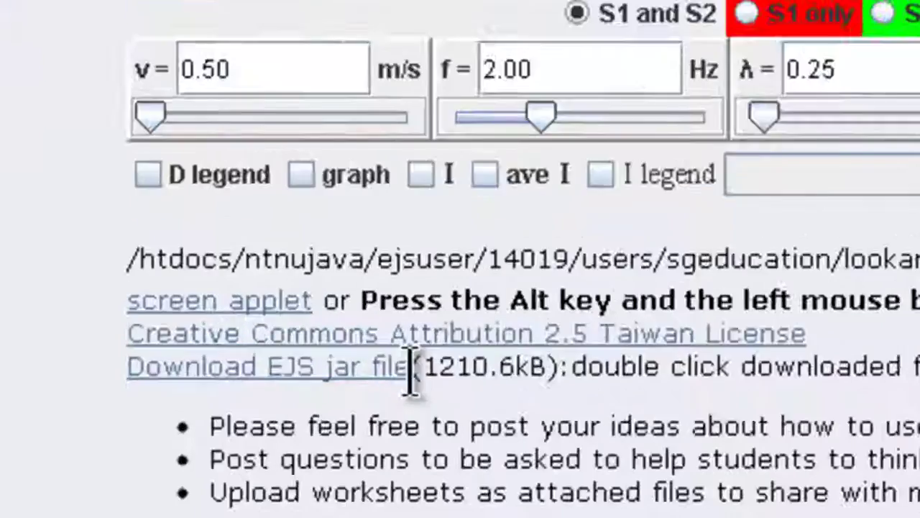
left_click_drag(257, 352, 154, 351)
left_click_drag(36, 384, 91, 381)
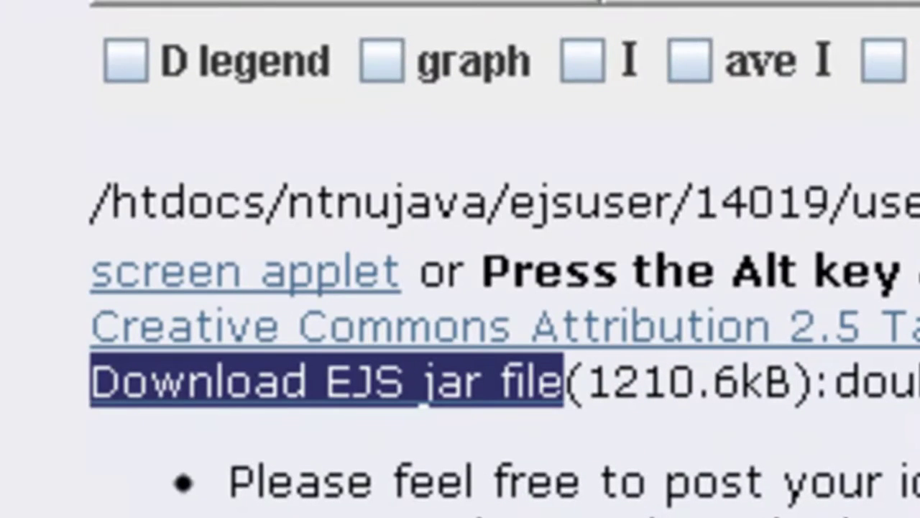
scroll(460, 259, "up", 10)
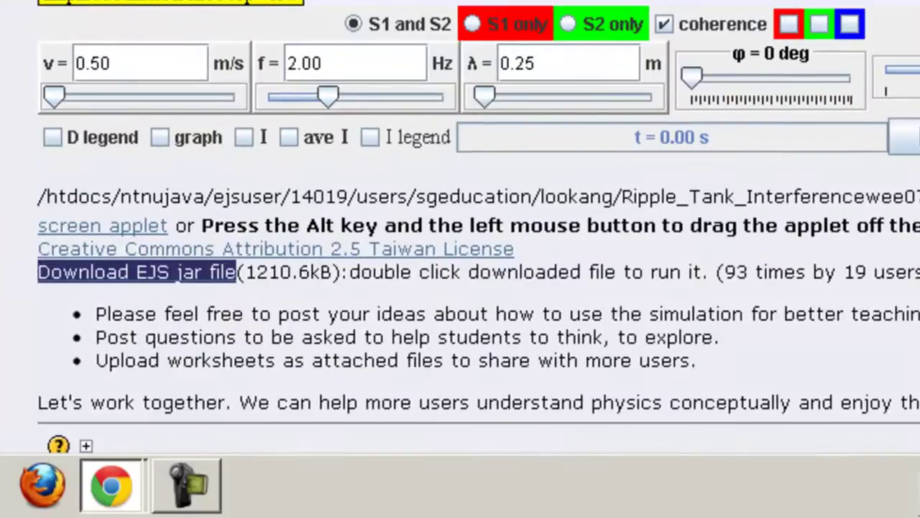
scroll(460, 237, "up", 2)
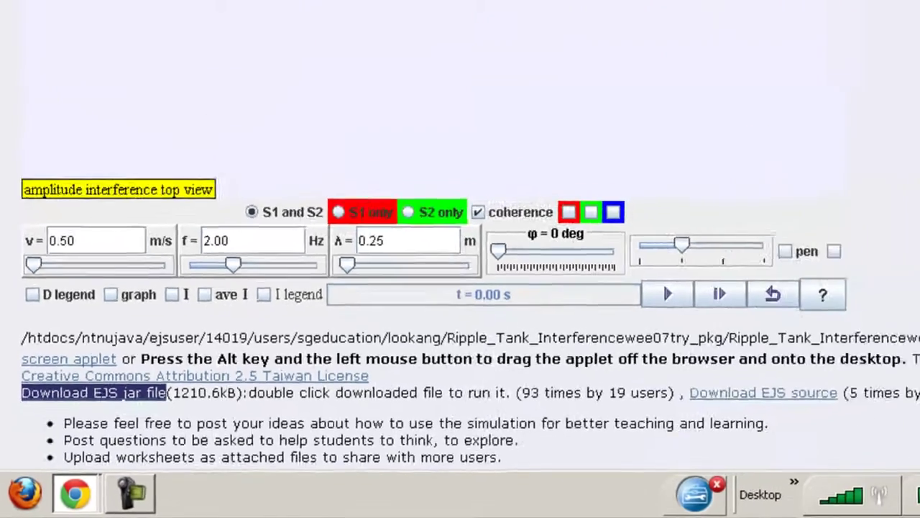
scroll(460, 259, "up", 5)
scroll(460, 259, "down", 1)
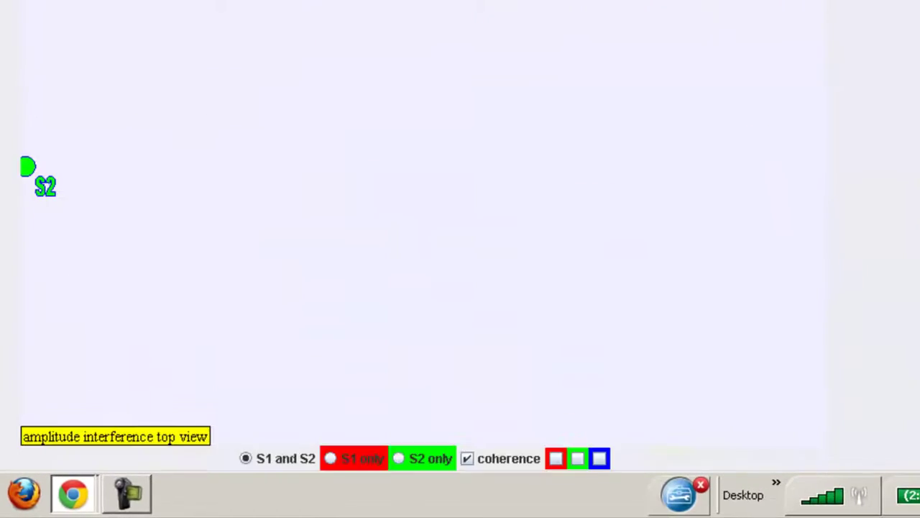
scroll(460, 238, "down", 5)
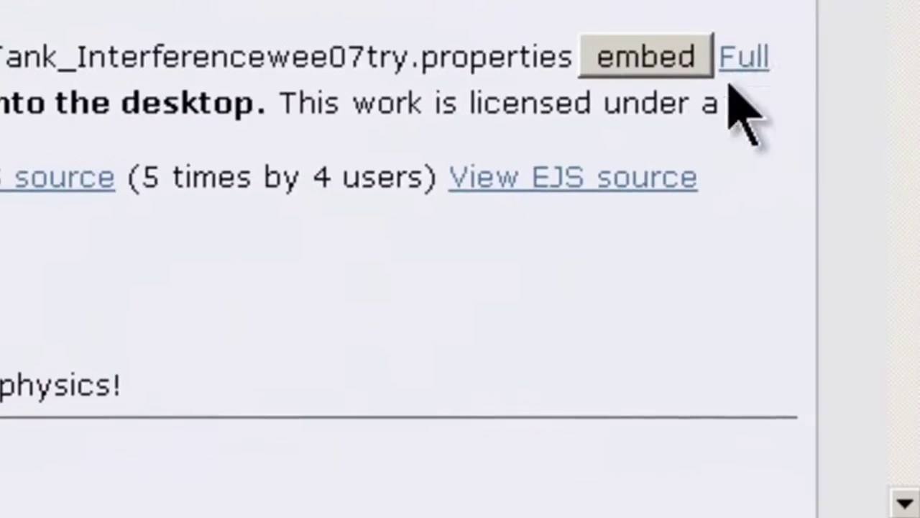
- Open the full-screen Ripple Tank applet in its own tab, then return to the post
right_click(744, 56)
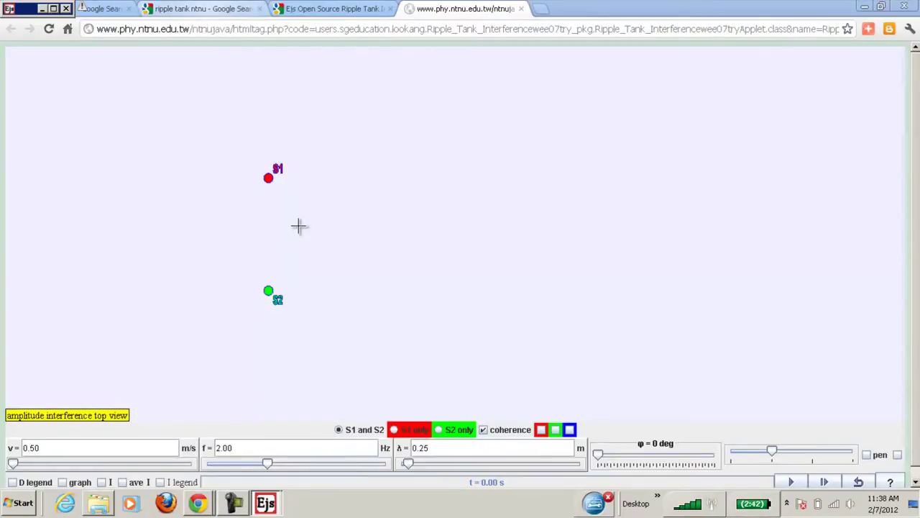
left_click(216, 10)
- Save the Ripple Tank EJS jar file to the Desktop and launch it
left_click(347, 10)
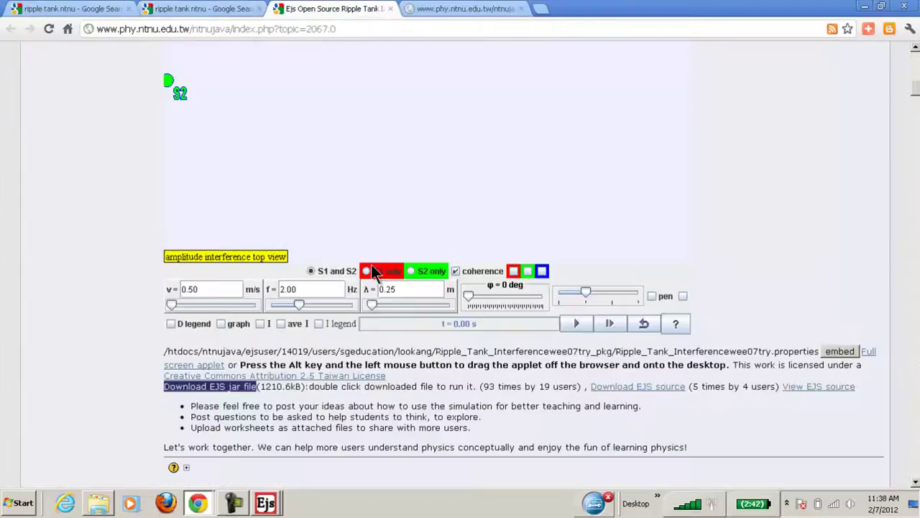
left_click(230, 397)
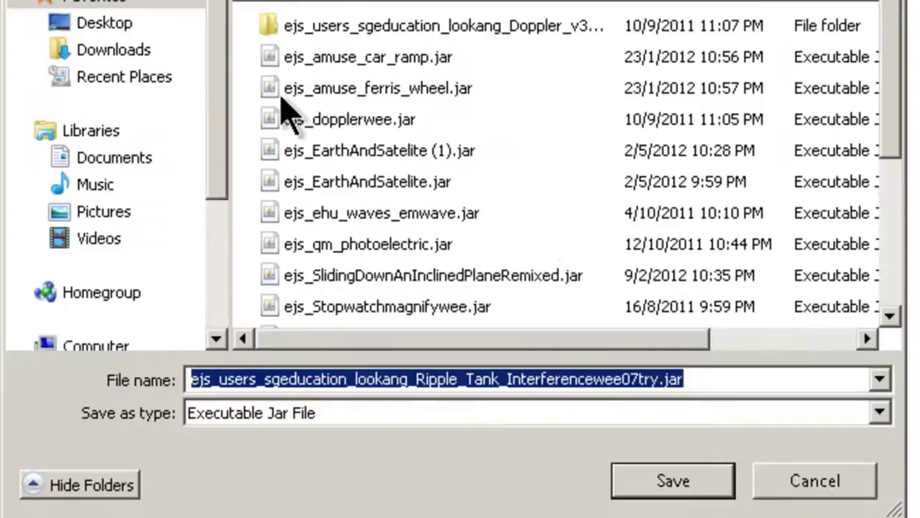
left_click(126, 24)
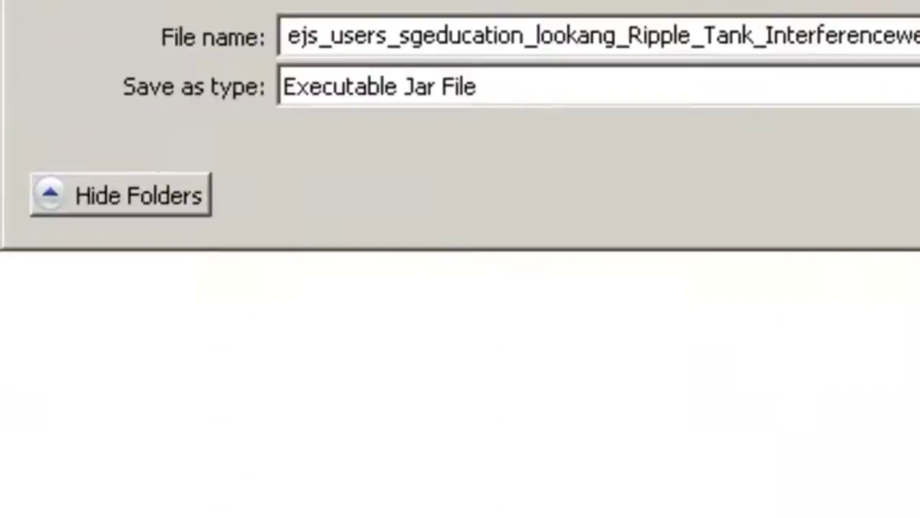
key("Return")
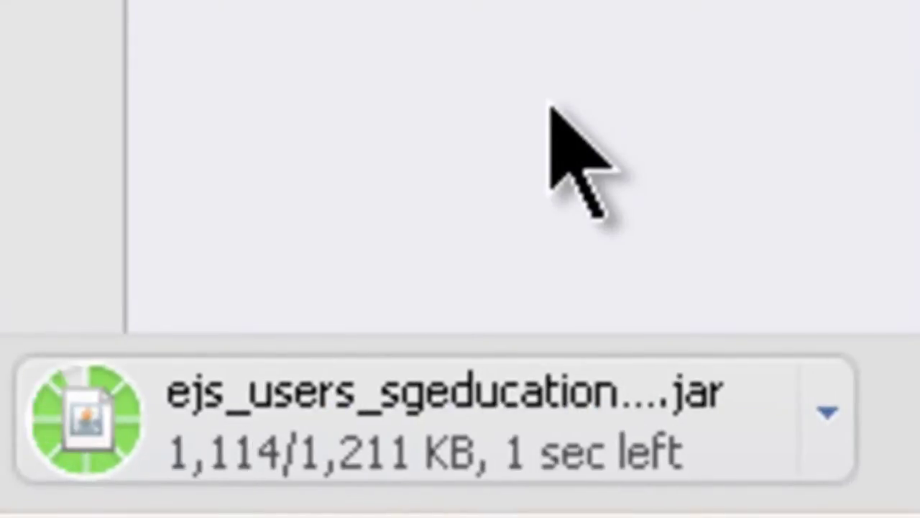
left_click(495, 398)
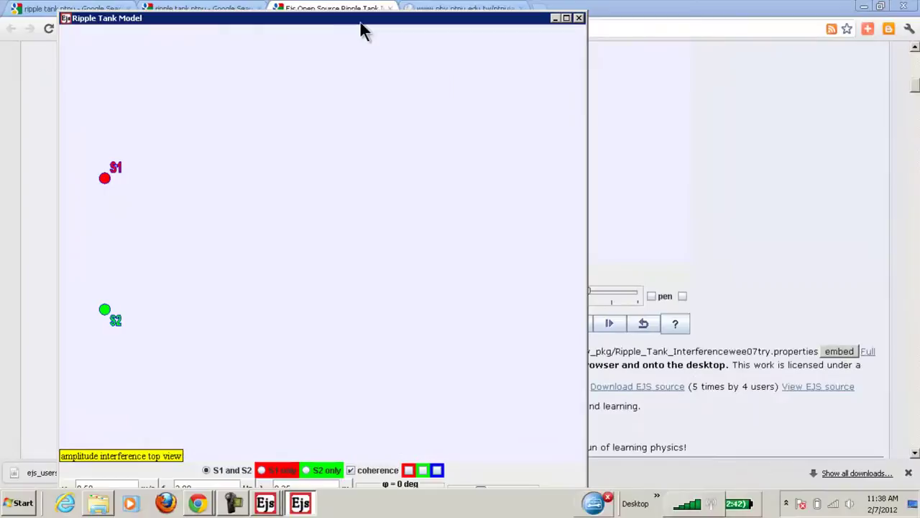
- Maximize the Ripple Tank Model window to full screen
left_click_drag(362, 23, 395, 14)
double_click(390, 9)
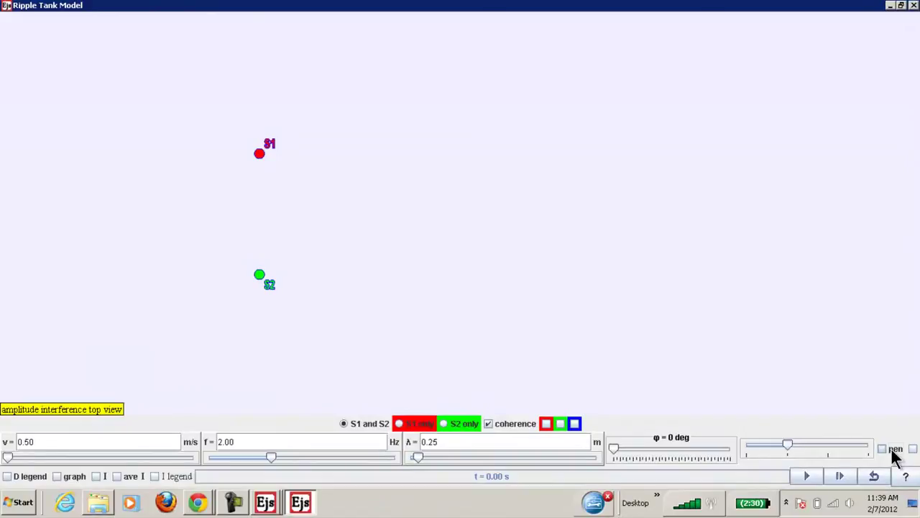
- Run the simulation and turn on the interpolated black-and-white interference grid
left_click(809, 476)
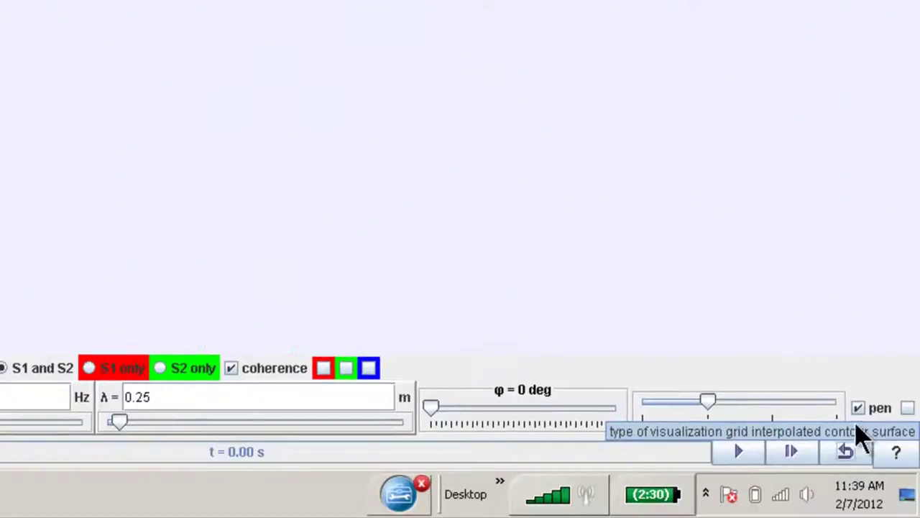
left_click(908, 408)
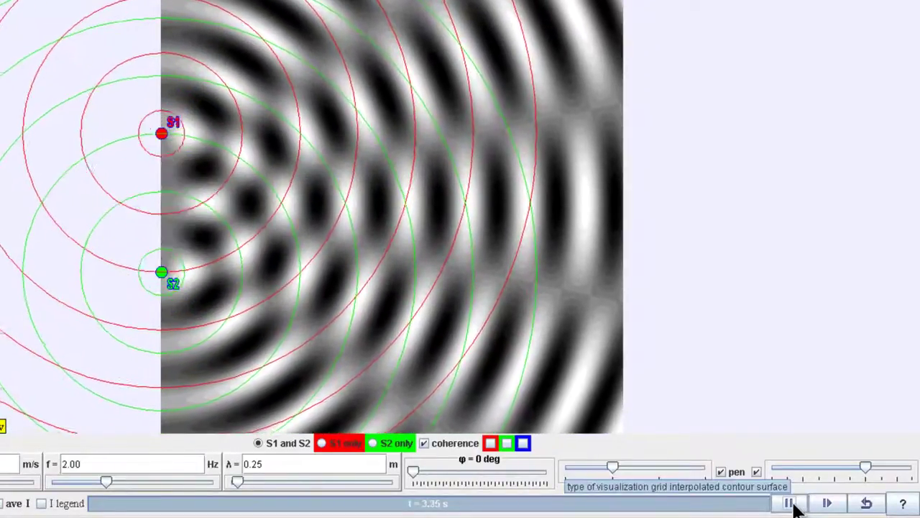
- Pause the simulation and step it forward nine time steps to t = 3.95 s
left_click(791, 504)
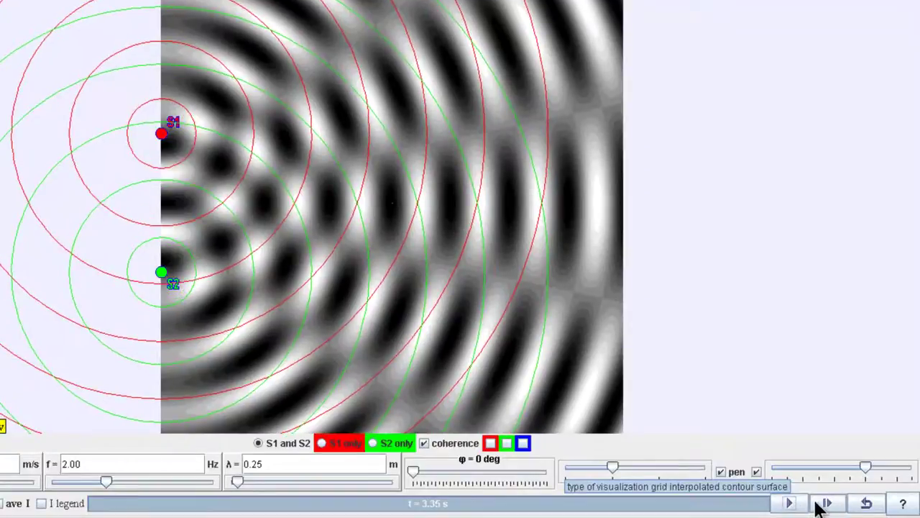
left_click(828, 505)
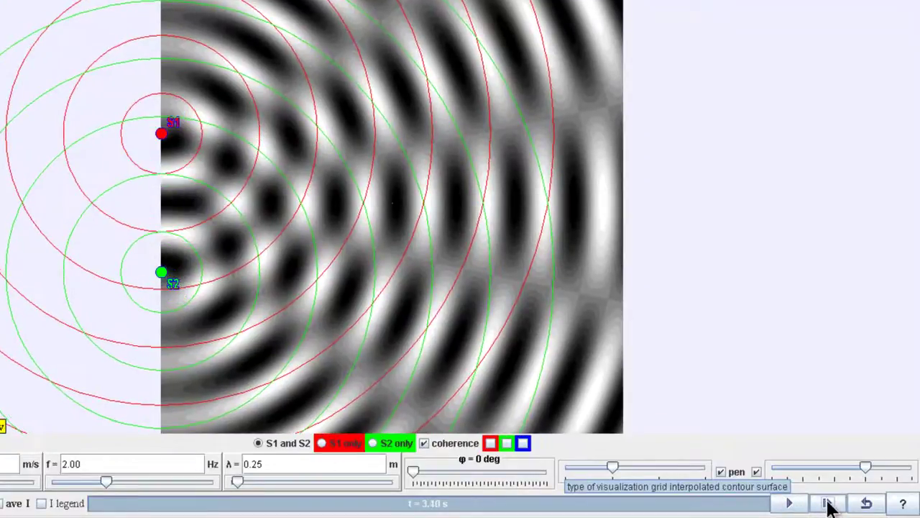
left_click(827, 505)
left_click(828, 505)
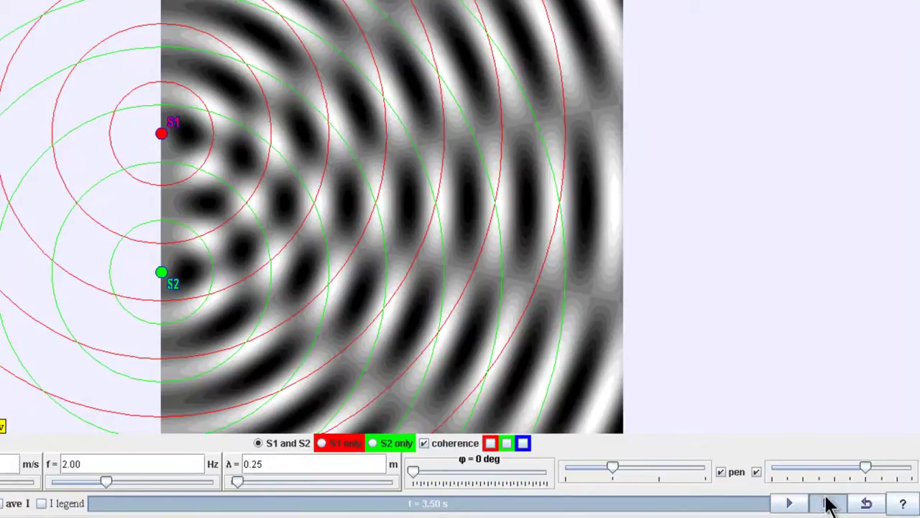
left_click(827, 504)
left_click(827, 504)
left_click(828, 505)
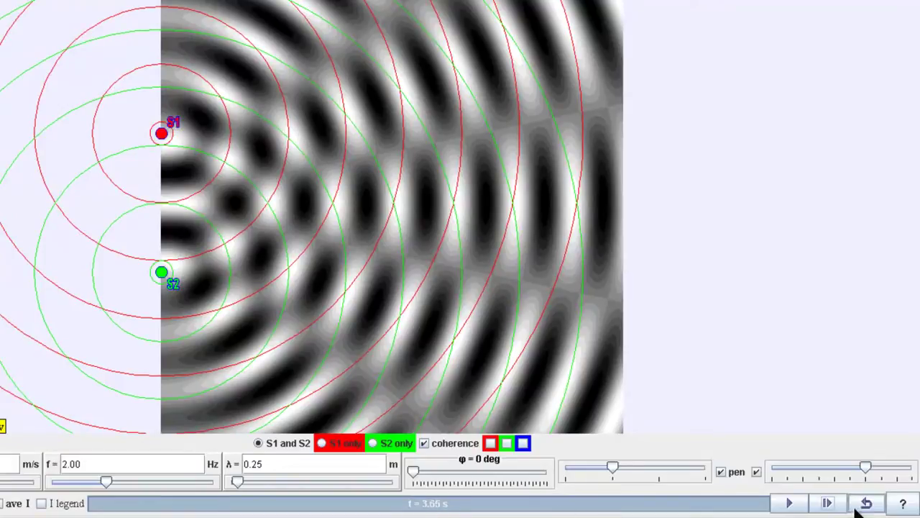
left_click(827, 504)
left_click(827, 504)
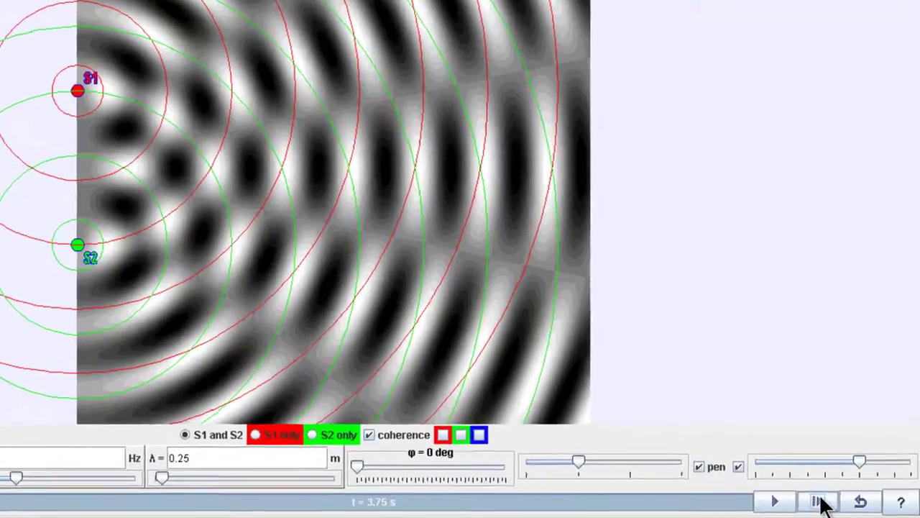
left_click(827, 504)
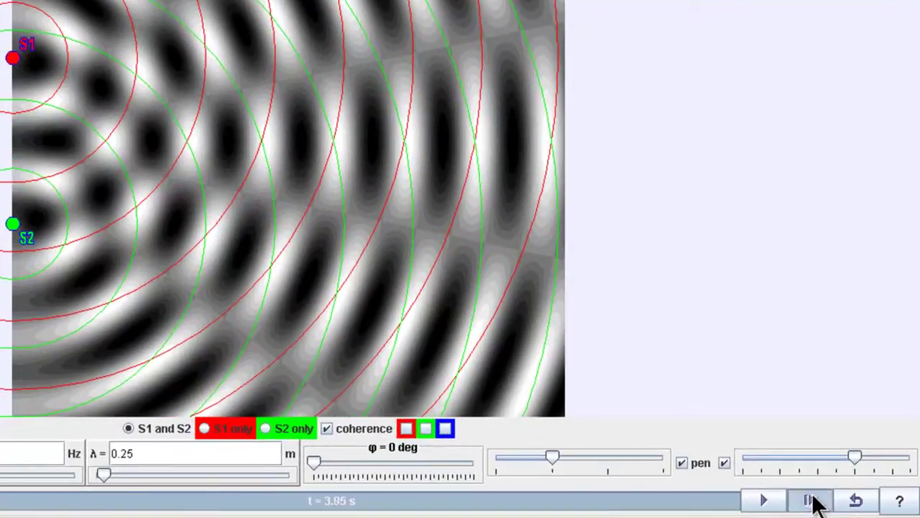
- Pause and view the waves with 'S1 only', then with 'S2 only'
left_click(813, 501)
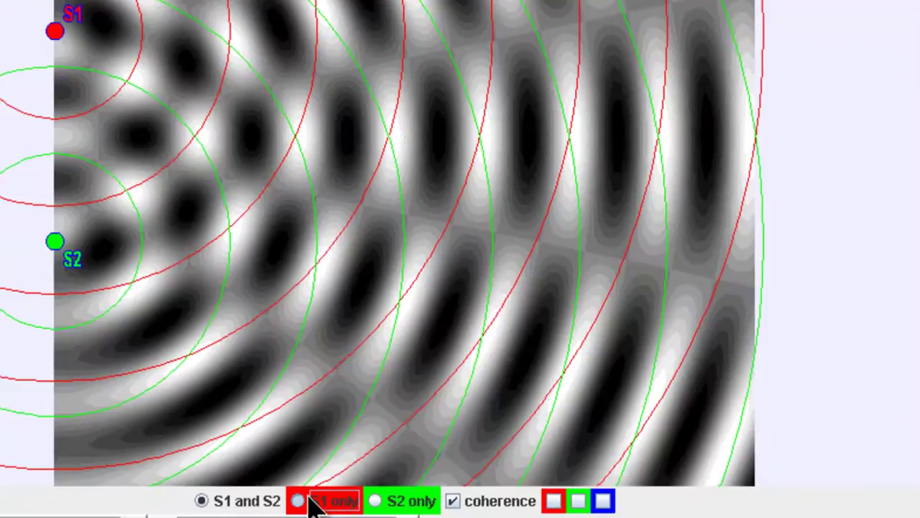
left_click(312, 502)
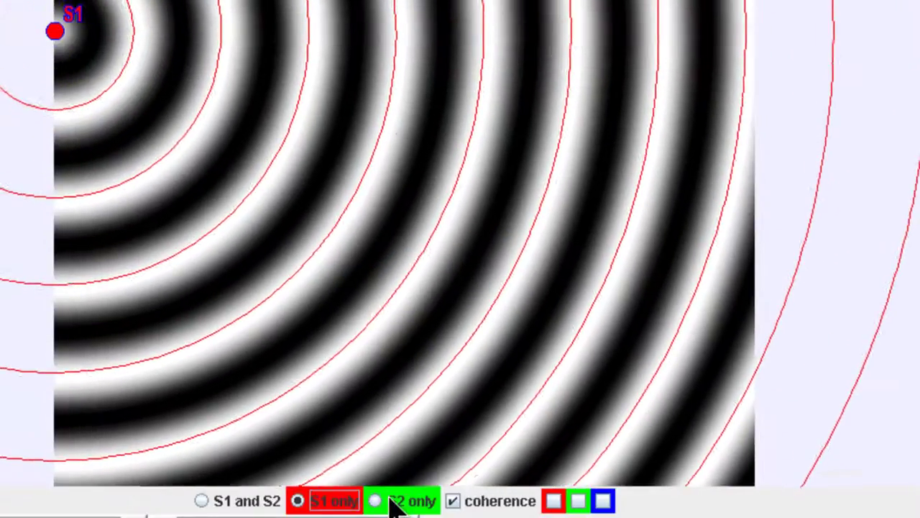
left_click(391, 502)
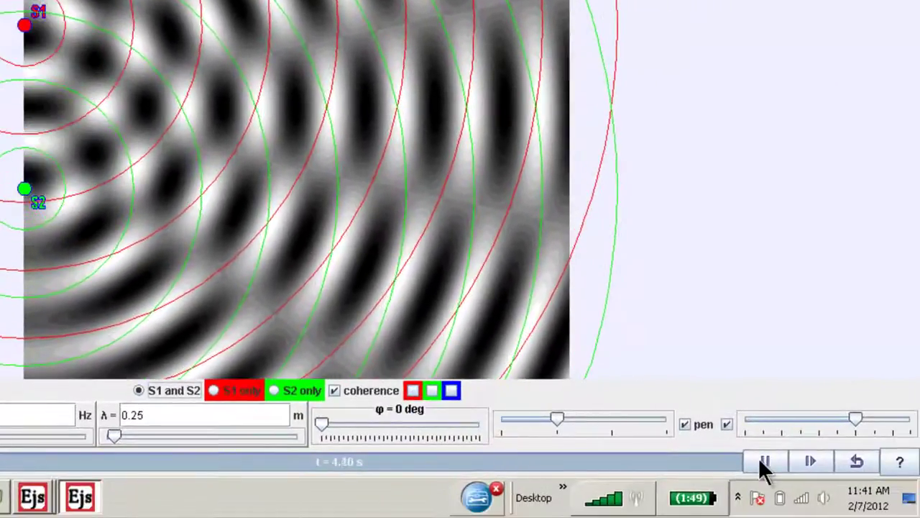
- Pause, reset the clock to t = 0.00 s, and show the S1x/S1y sliders
left_click(766, 465)
left_click(856, 463)
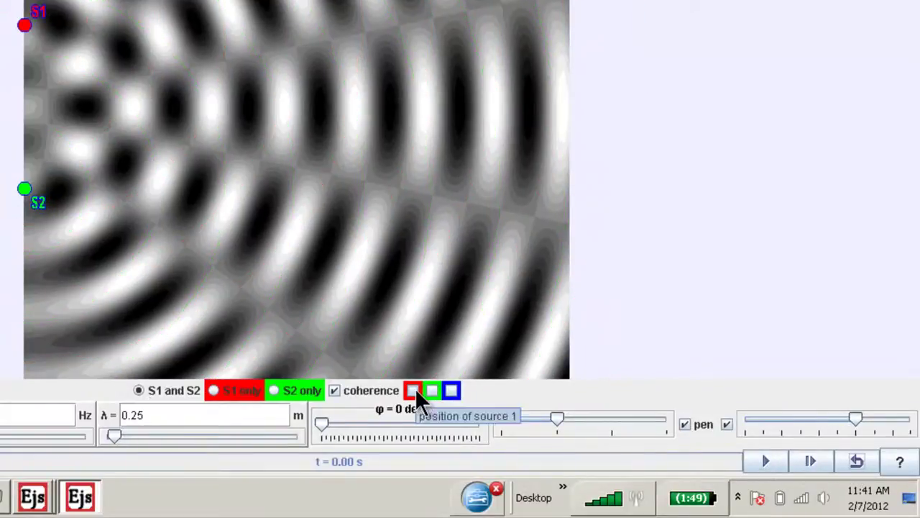
left_click(413, 390)
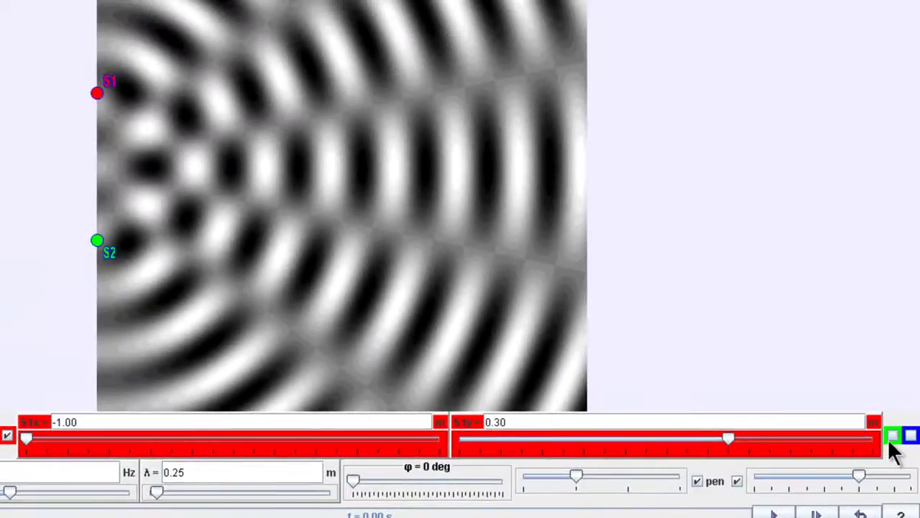
- Show the S2x/S2y sliders and drag S1x to 0.10 m
left_click(891, 436)
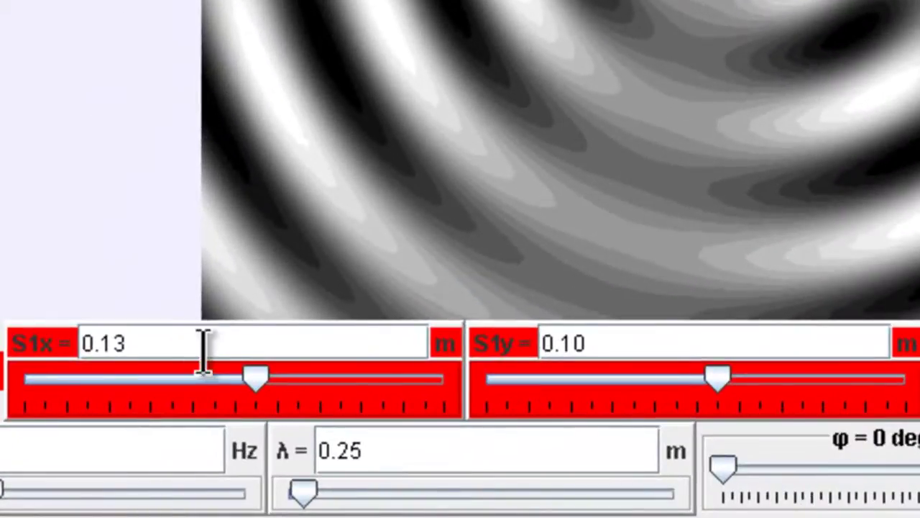
left_click_drag(232, 391, 31, 372)
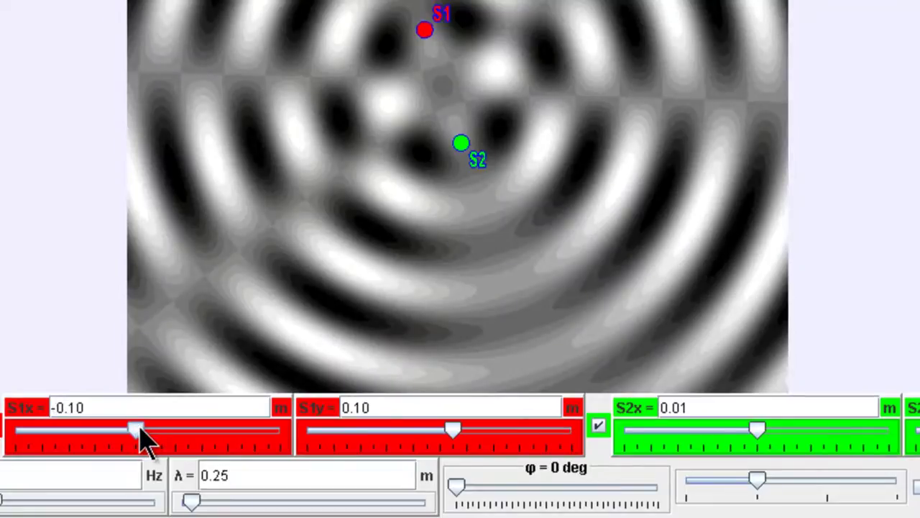
left_click_drag(146, 441, 172, 436)
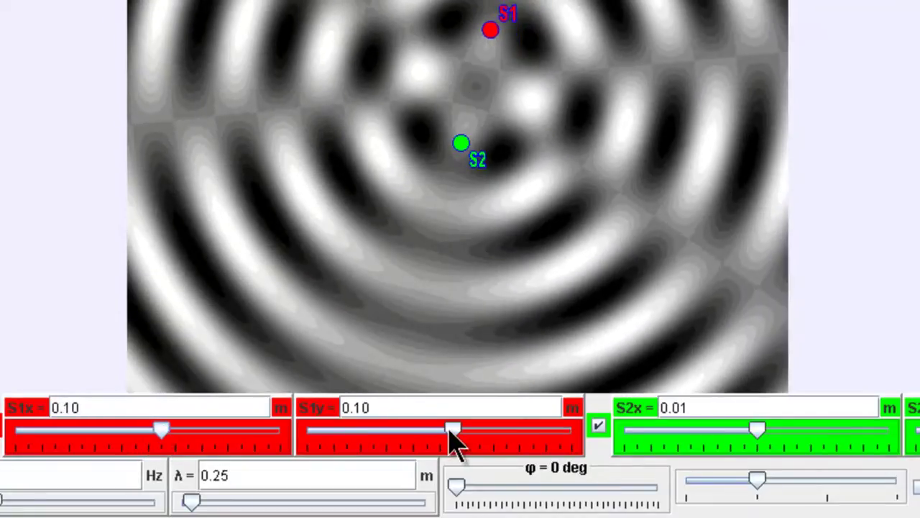
- Move source S1 down to y = 0.00 and set its x position to -0.5 m
mouse_move(435, 433)
left_mouse_down()
mouse_move(392, 435)
mouse_move(440, 436)
left_mouse_up()
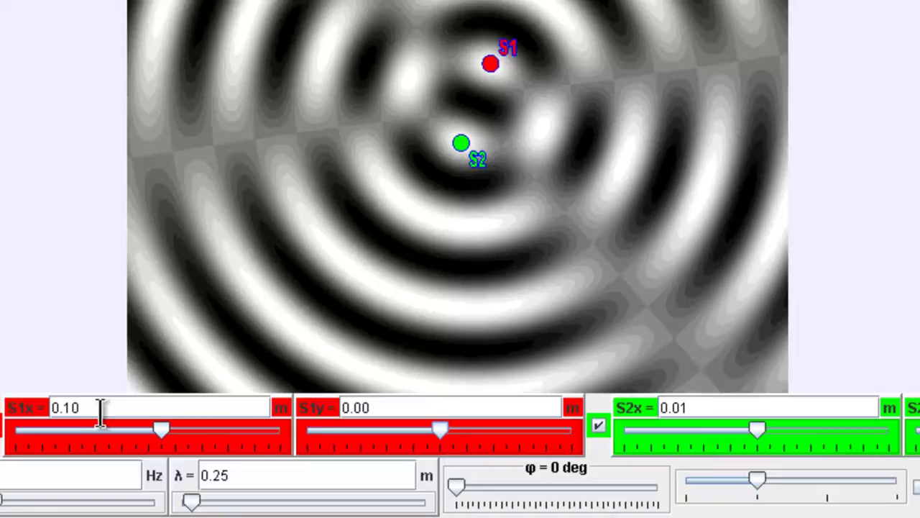
left_click(75, 414)
left_click(92, 407)
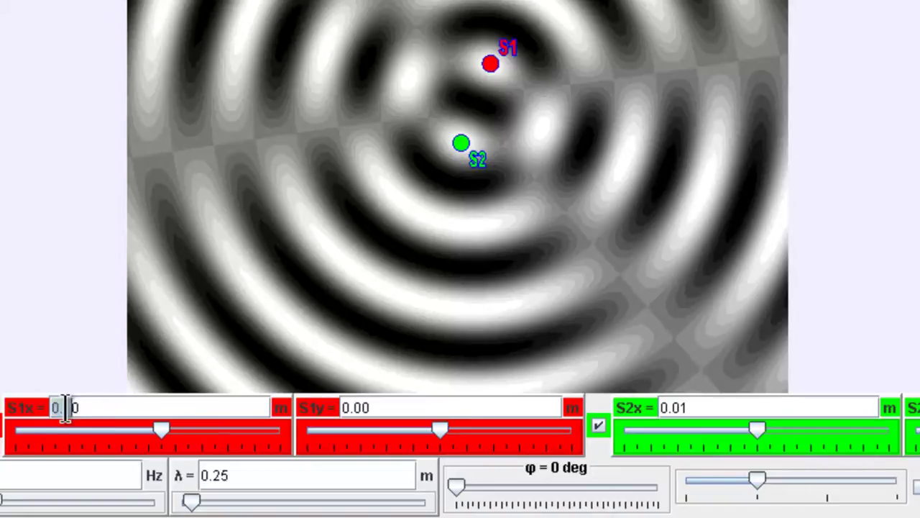
left_click_drag(89, 407, 45, 407)
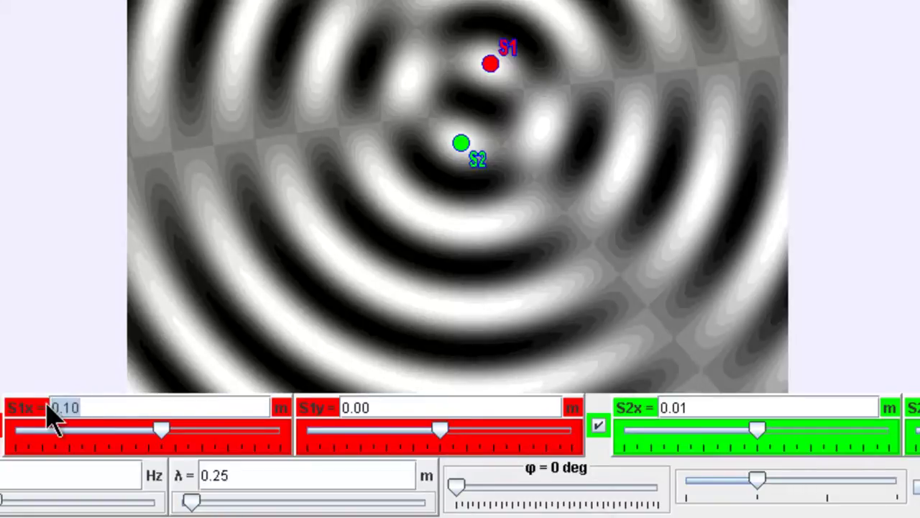
key("BackSpace")
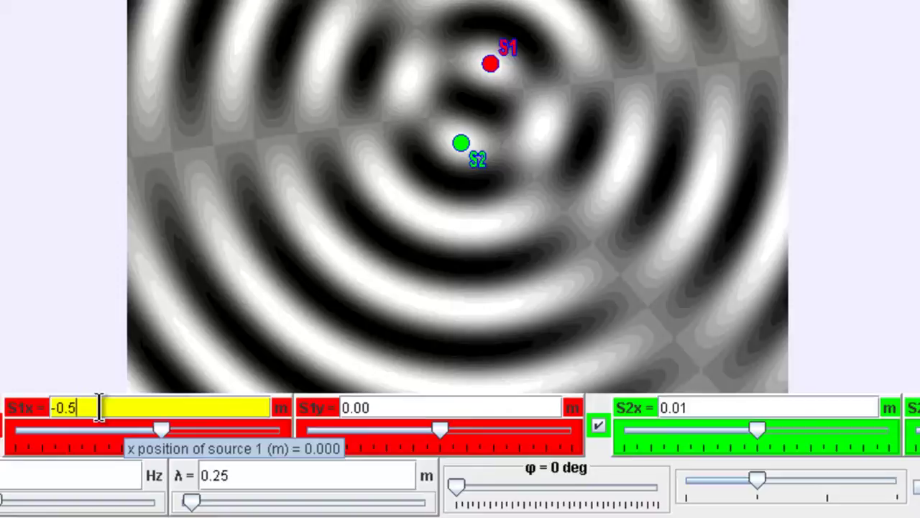
key("Return")
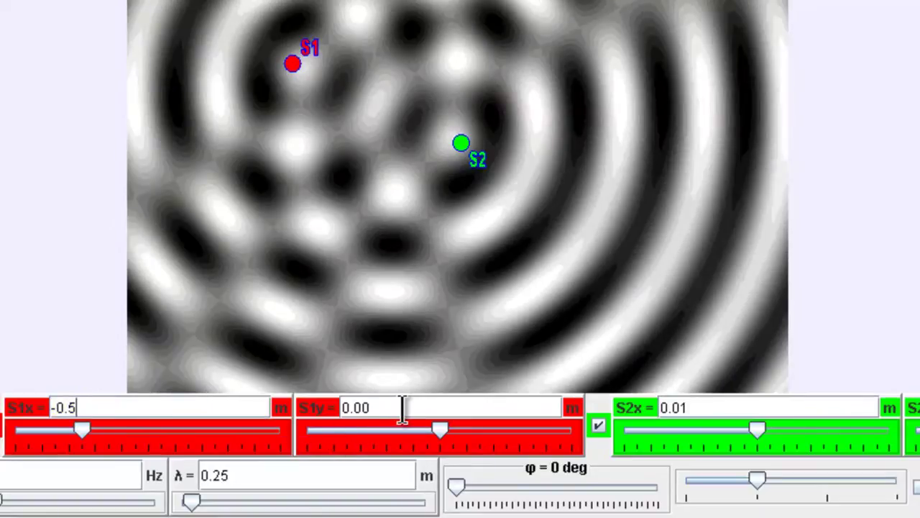
- Place source S2 at x = 0.5 m and y = 0
left_click_drag(712, 408, 608, 421)
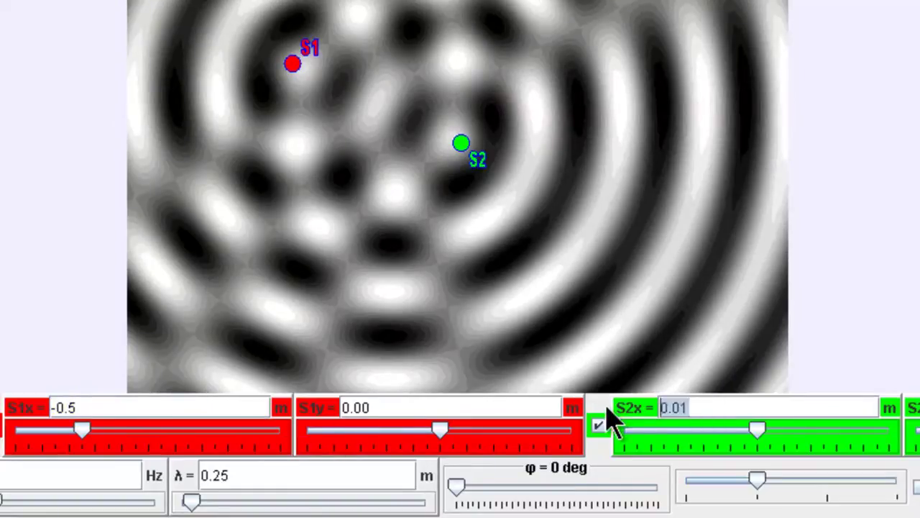
type("0")
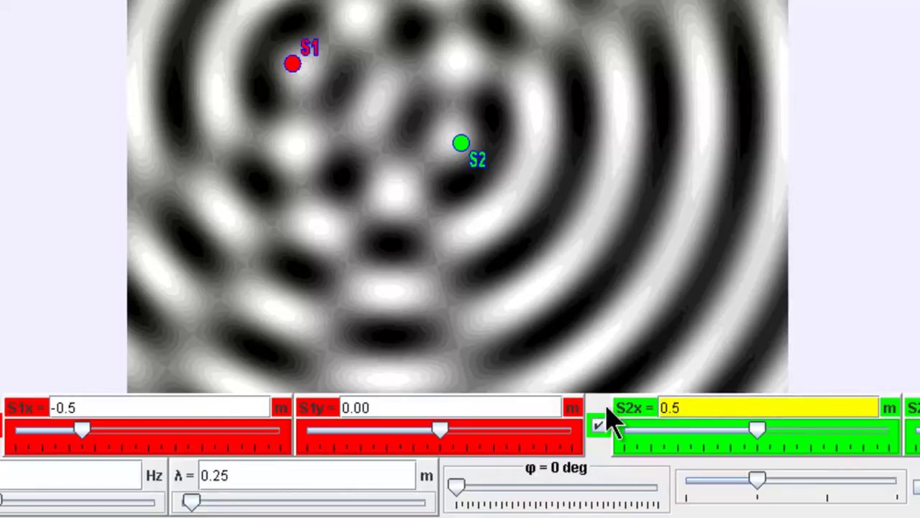
type(".5")
key("Return")
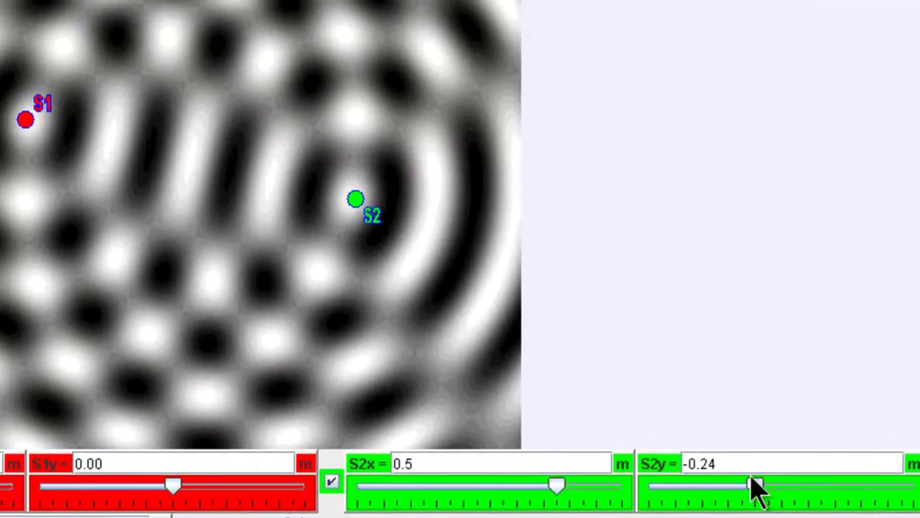
left_click_drag(726, 464, 653, 462)
type("0")
key("Return")
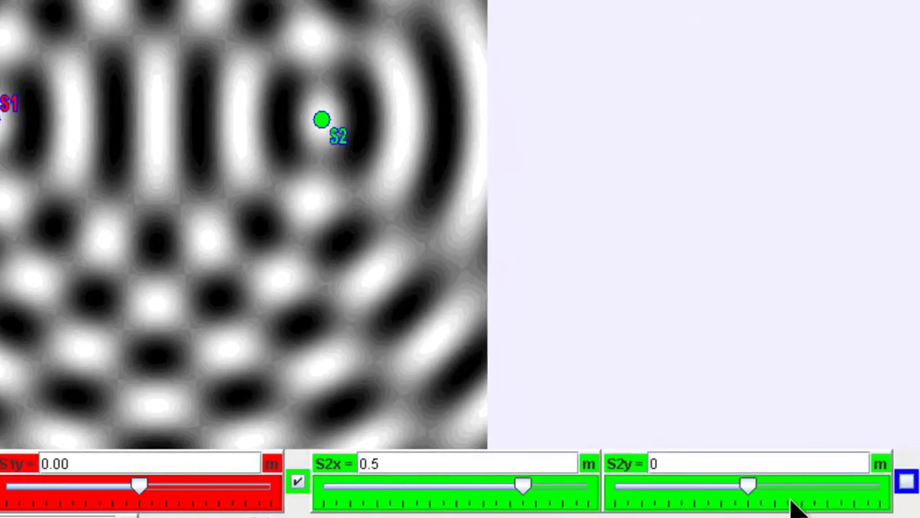
- Show observer point P and set it to Px 0, Py 0.6, centred above the sources
left_click(906, 484)
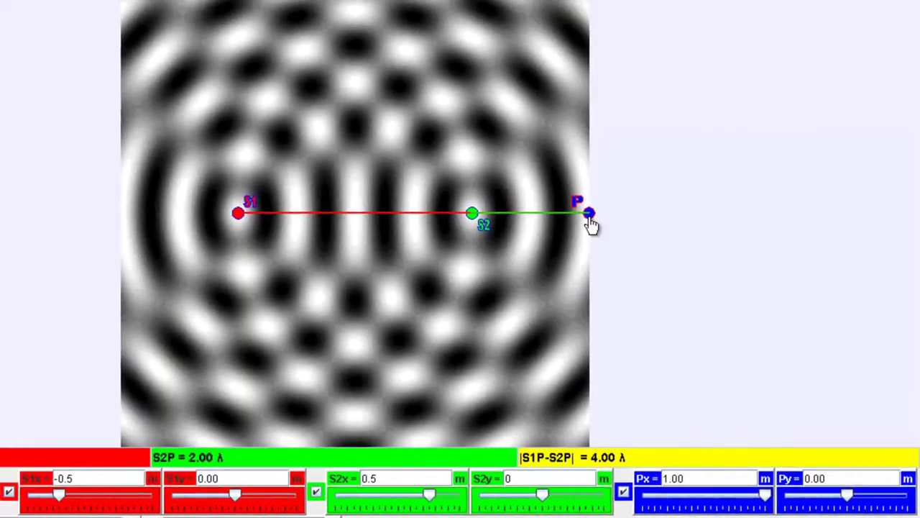
left_click_drag(586, 213, 356, 91)
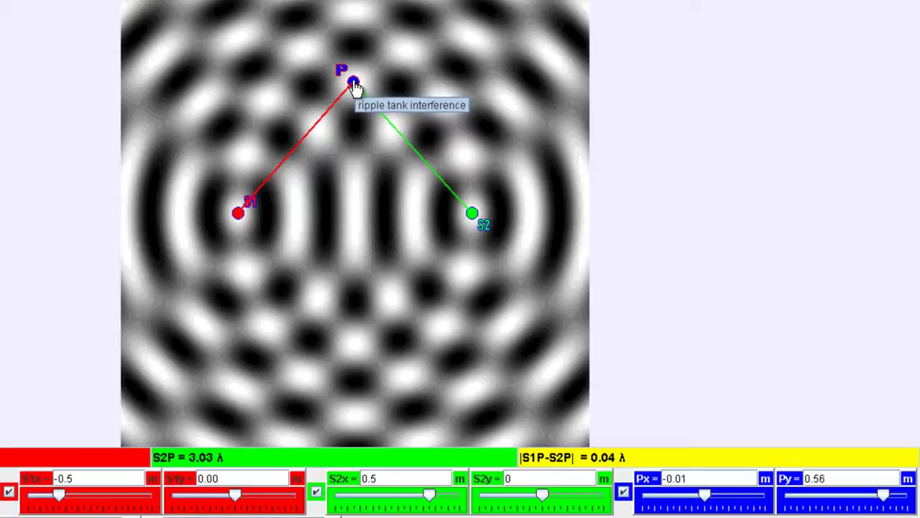
mouse_move(349, 86)
left_mouse_down()
mouse_move(351, 72)
mouse_move(379, 76)
mouse_move(376, 91)
mouse_move(357, 96)
mouse_move(358, 81)
mouse_move(312, 72)
mouse_move(358, 75)
left_mouse_up()
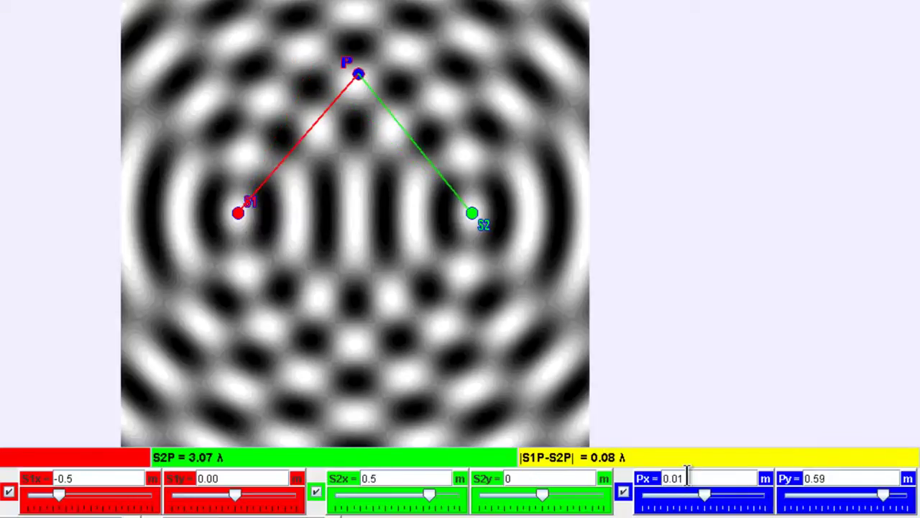
type("0")
key("Return")
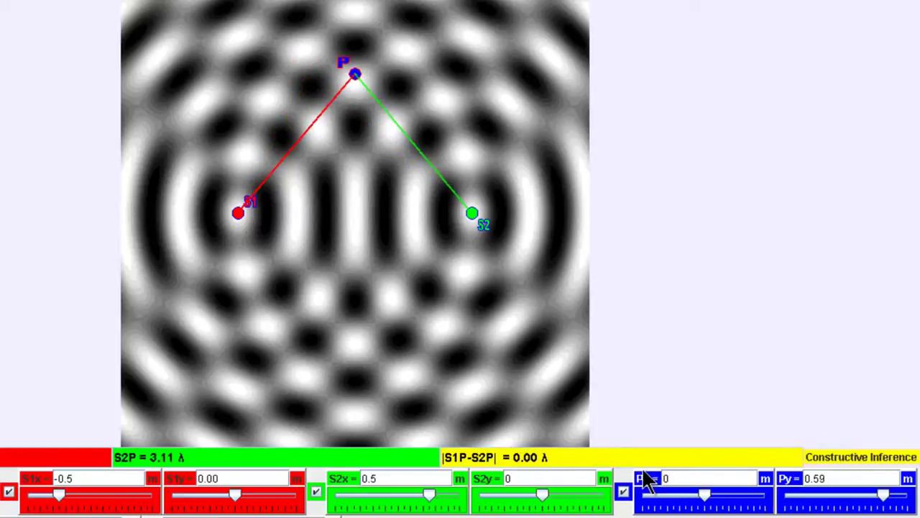
type("0")
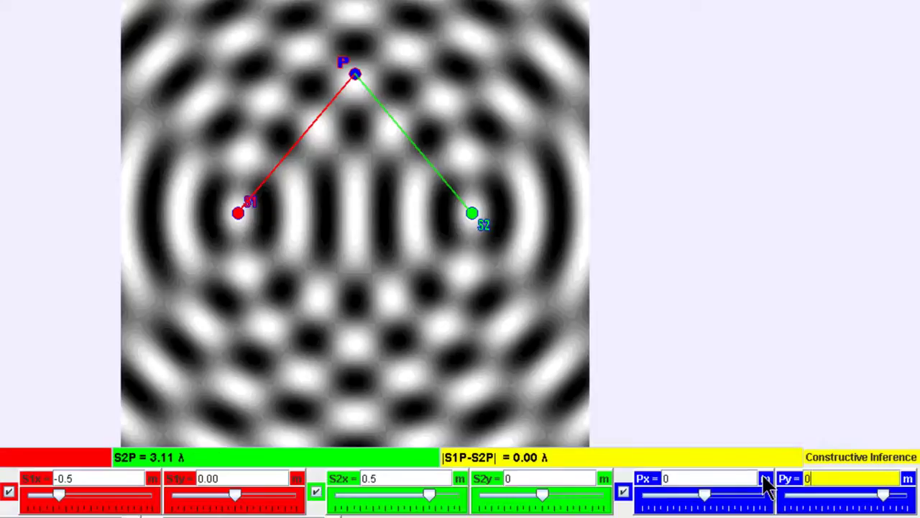
key("Return")
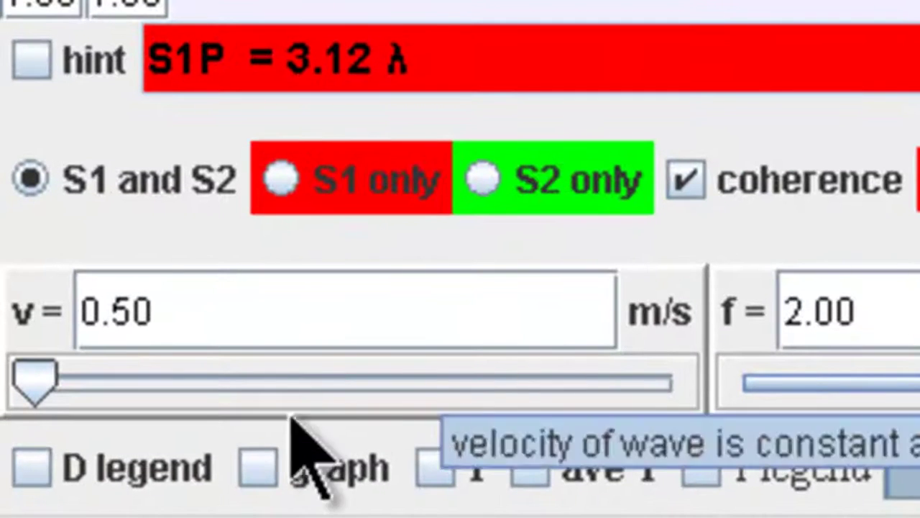
- Turn on the displacement-at-P graph and finish with the y1, y2 and y1+y2 curves all plotted
left_click(259, 468)
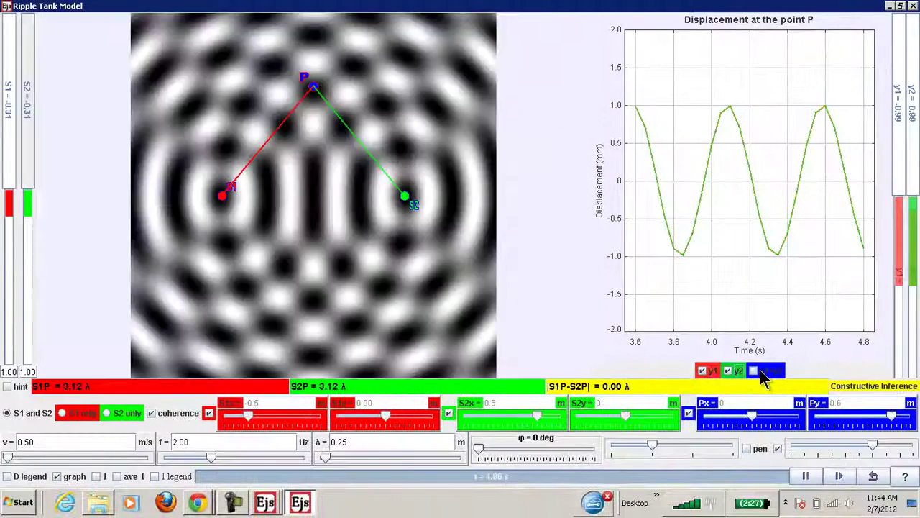
left_click(754, 370)
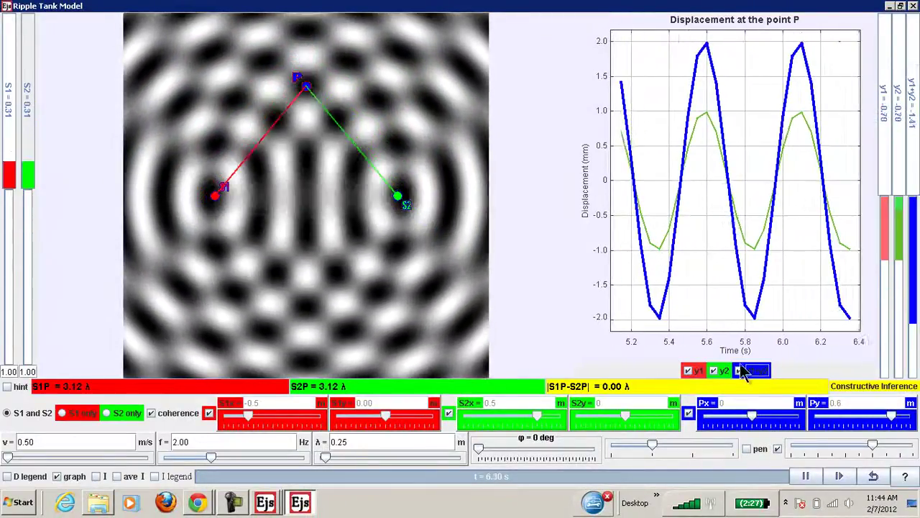
left_click(740, 370)
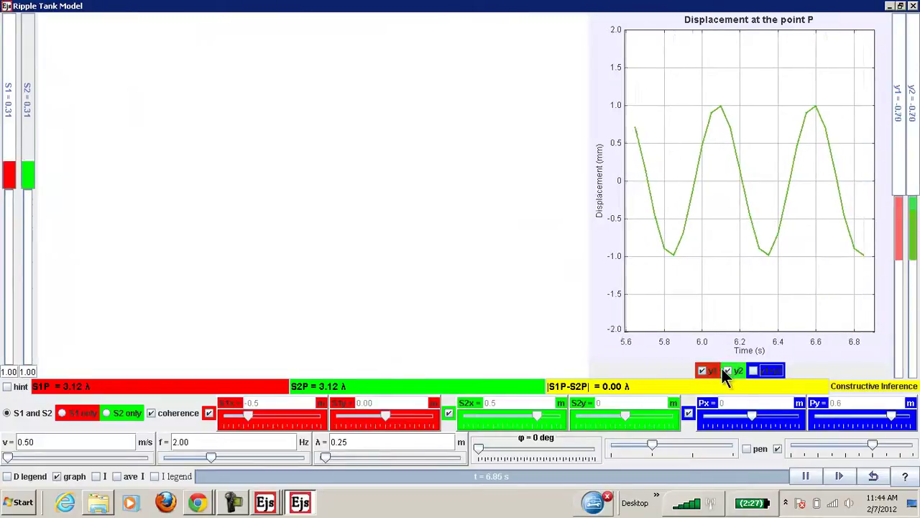
left_click(731, 369)
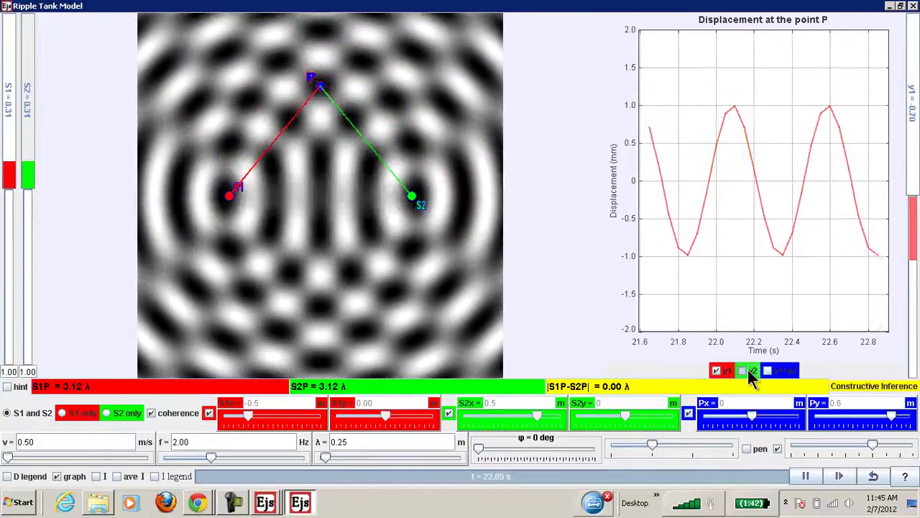
left_click(748, 370)
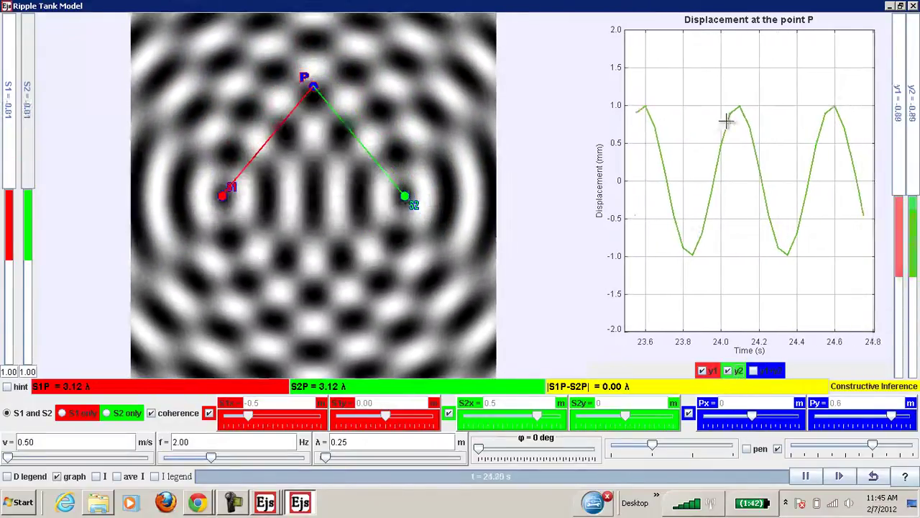
left_click(755, 370)
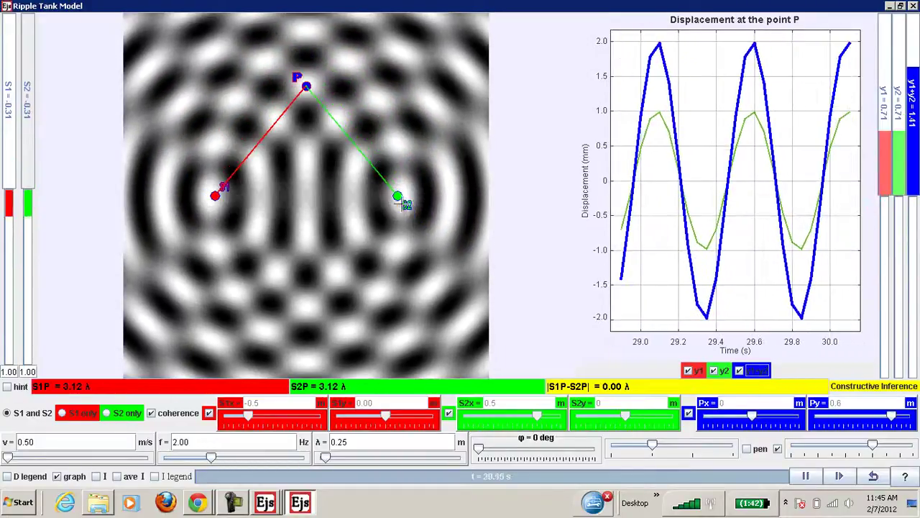
- Pause, shift point P to Px 0.10 for 0.50 λ destructive interference, then resume
left_click(805, 476)
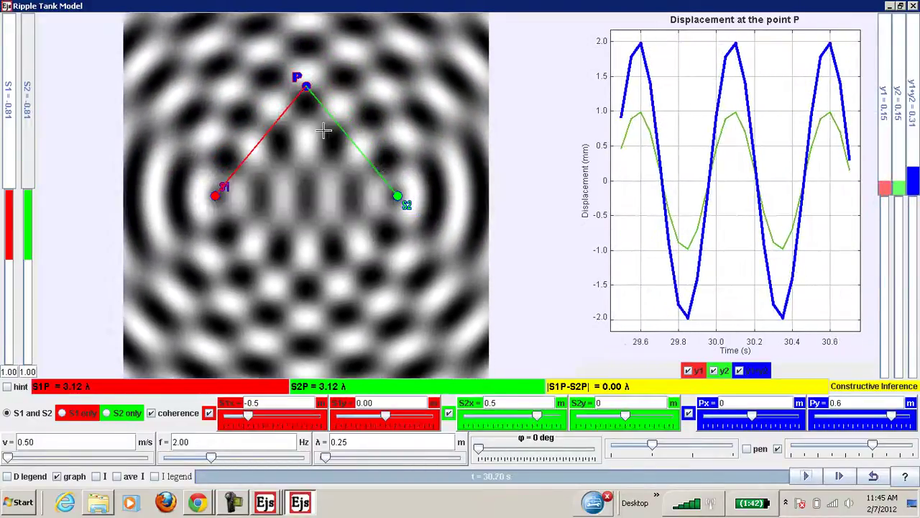
left_click_drag(305, 88, 308, 88)
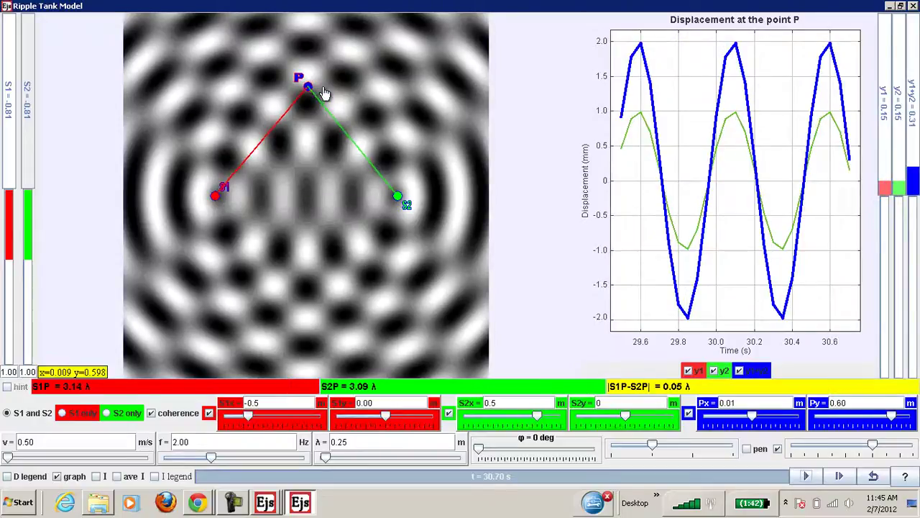
left_click_drag(326, 88, 324, 87)
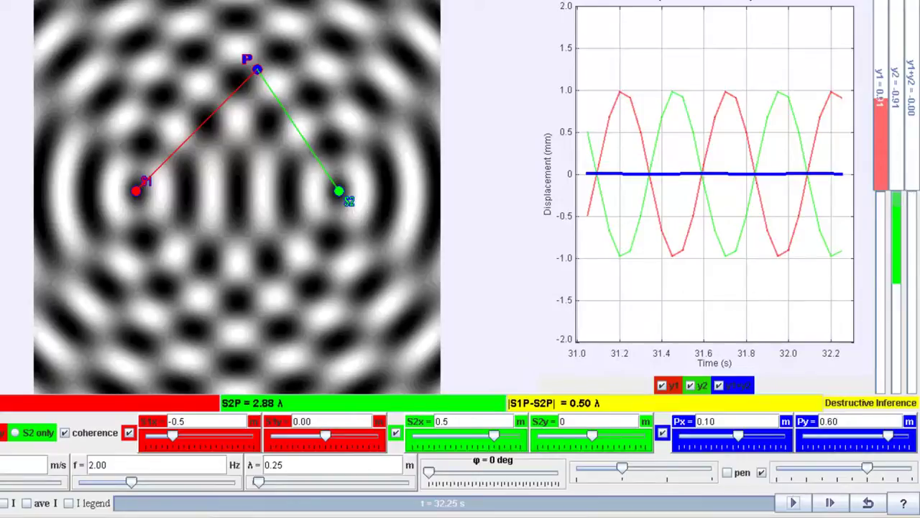
left_click(794, 503)
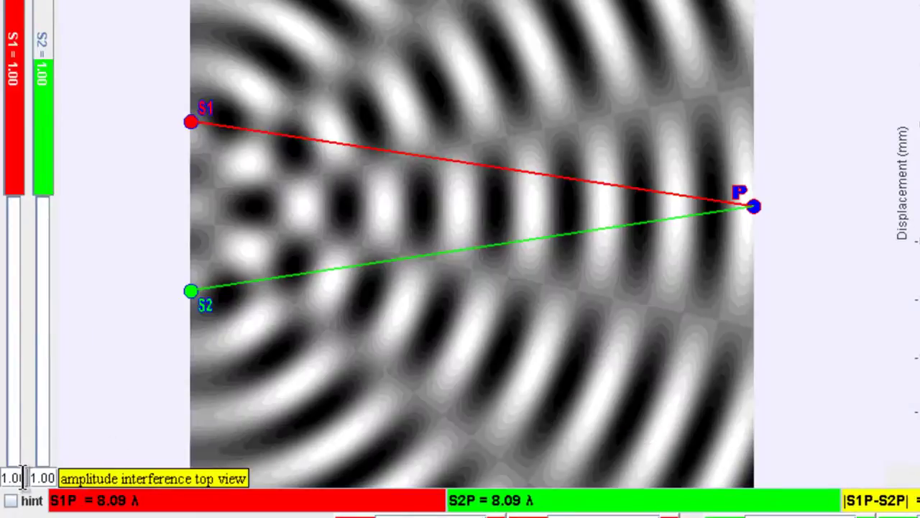
- Set source S1's amplitude to 0.5 and show the interference-condition hints
key("Return")
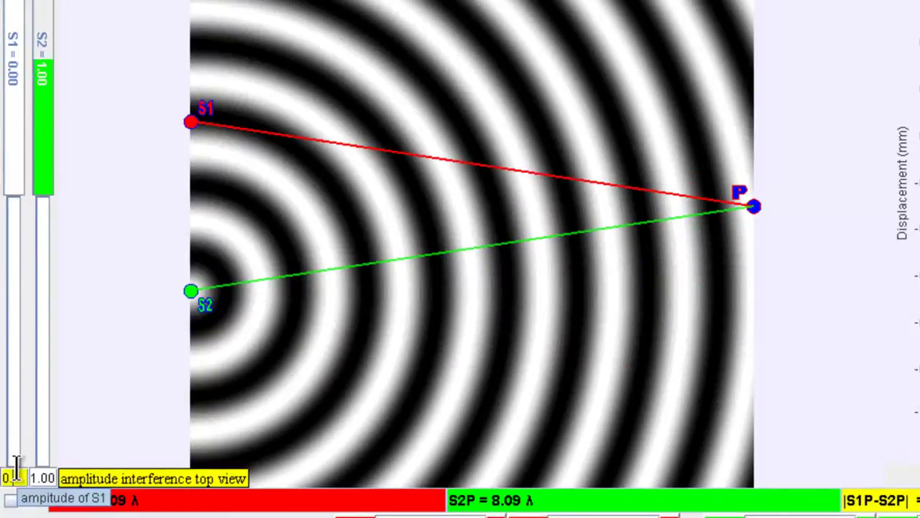
key("Return")
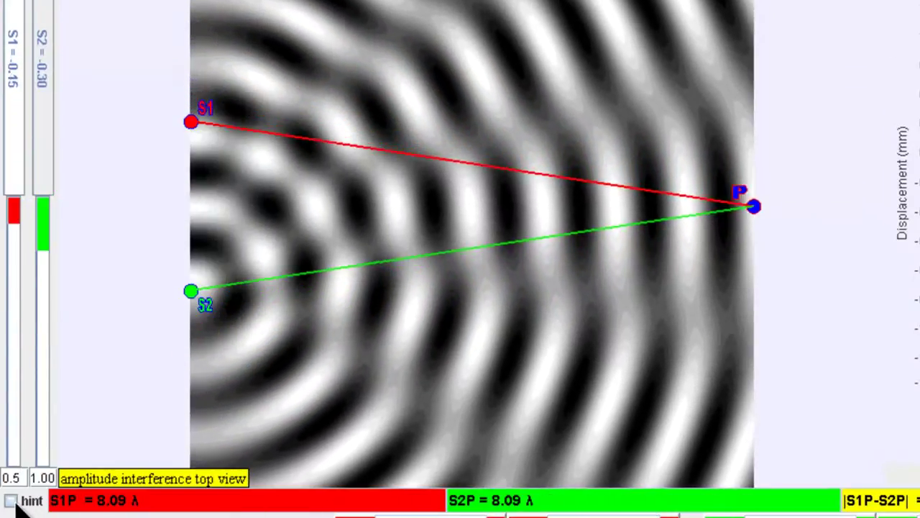
left_click(11, 501)
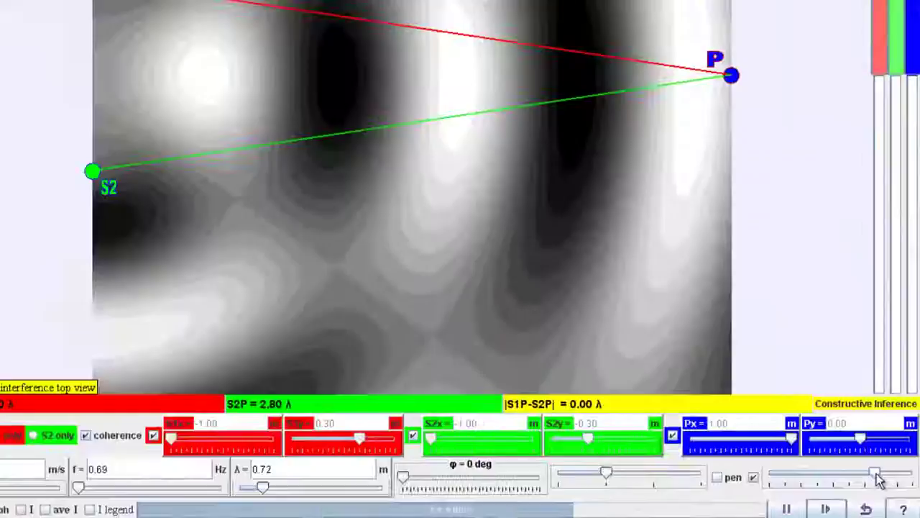
- Switch the tank to a colour 3-D surface plot and rotate it to a near top-down view
left_click_drag(801, 435, 863, 436)
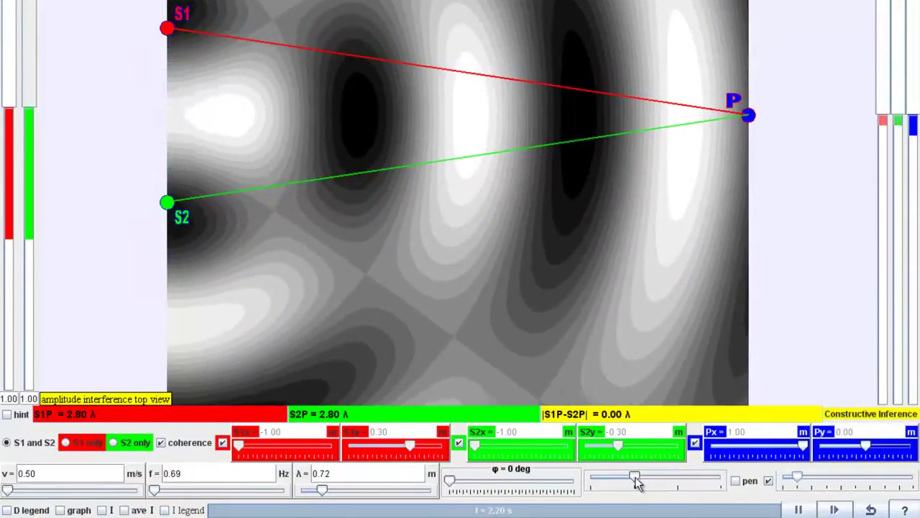
left_click_drag(636, 480, 709, 482)
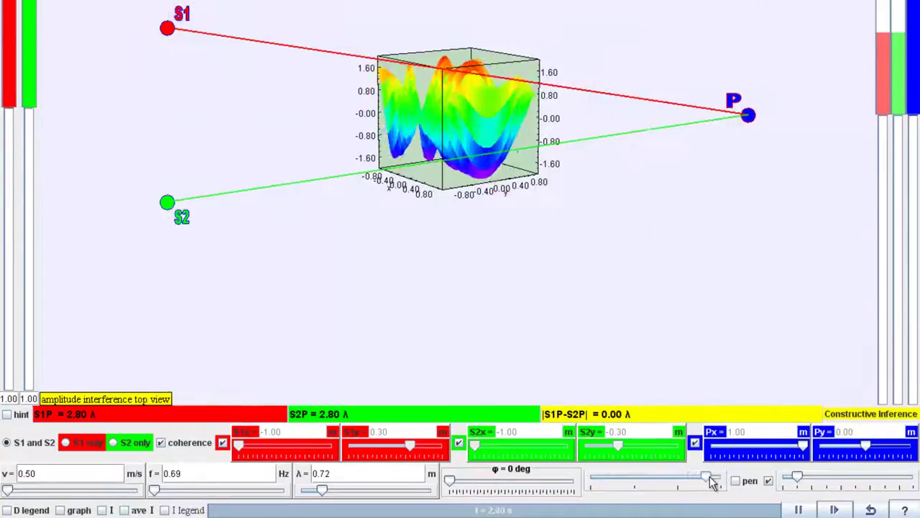
left_click_drag(449, 377, 484, 422)
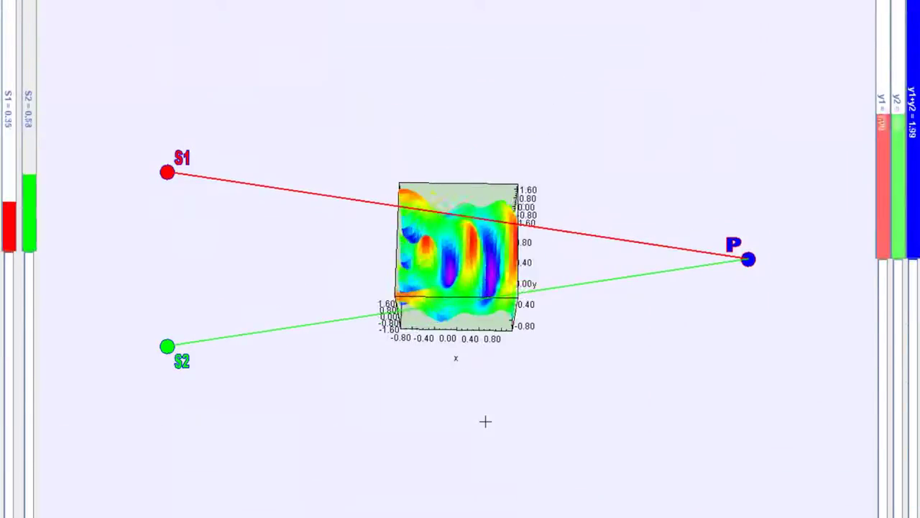
scroll(494, 433, "up", 10)
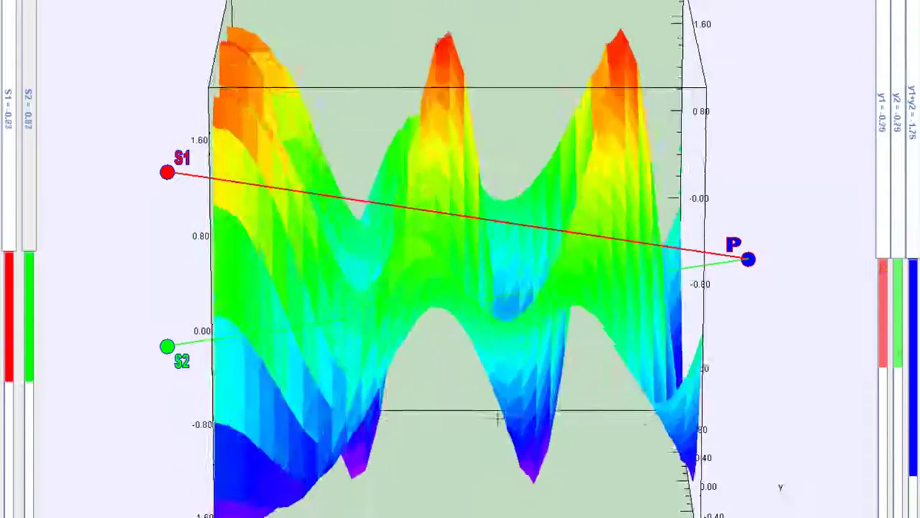
left_click_drag(498, 417, 497, 385)
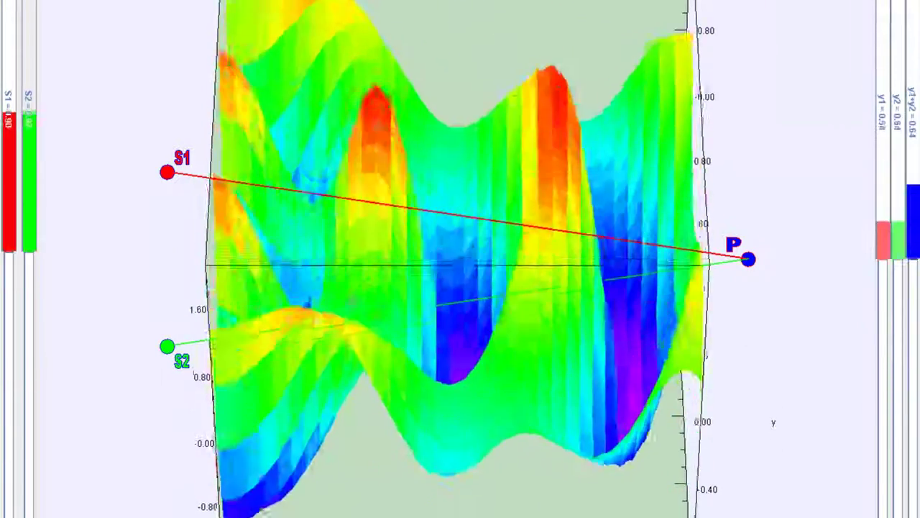
left_click_drag(380, 332, 358, 326)
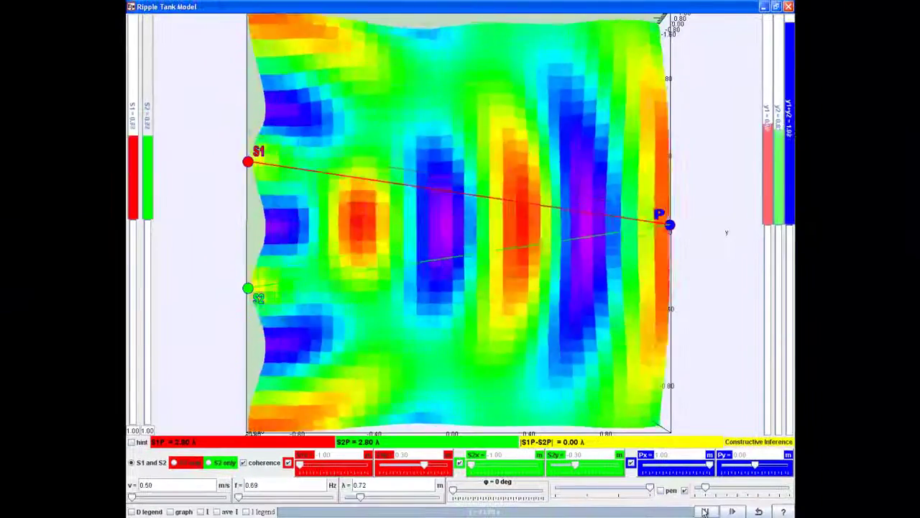
- Pause the wave animation
left_click(705, 512)
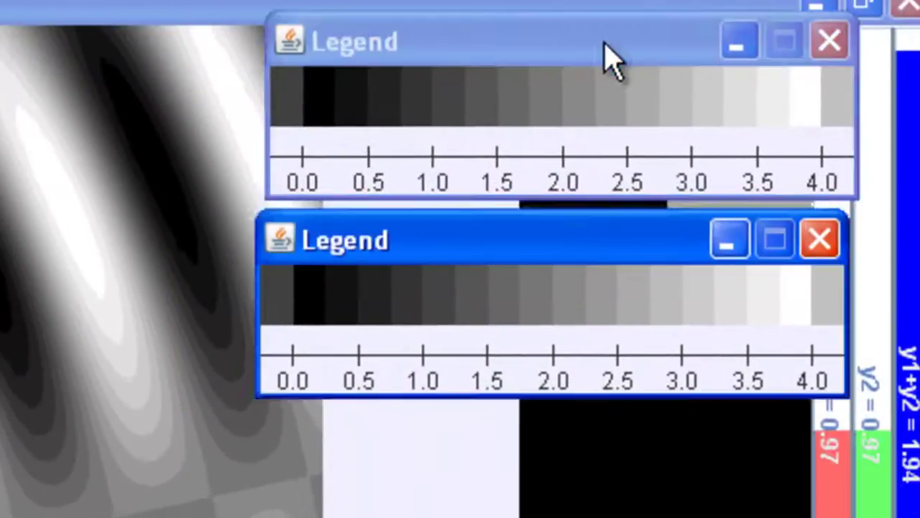
- Bring the lower 0.0–4.0 intensity legend forward and align the two legend windows
left_click(563, 249)
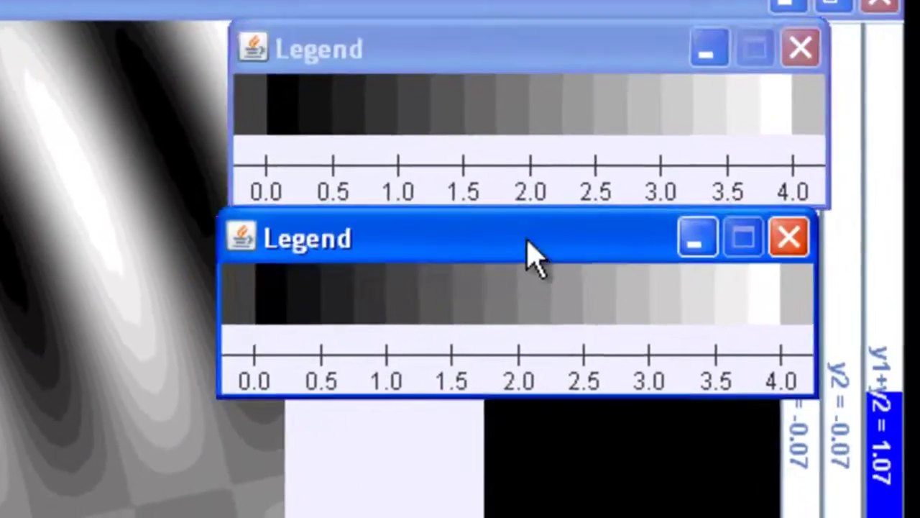
left_click_drag(532, 49, 522, 49)
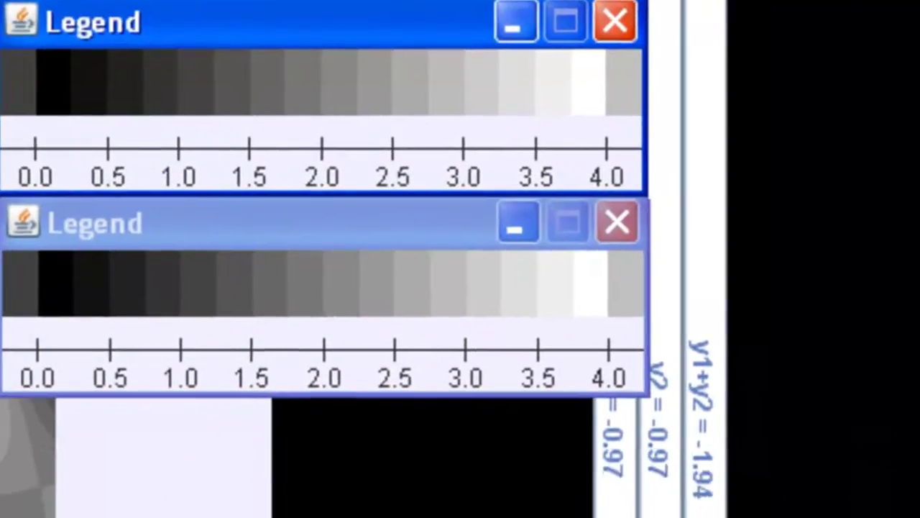